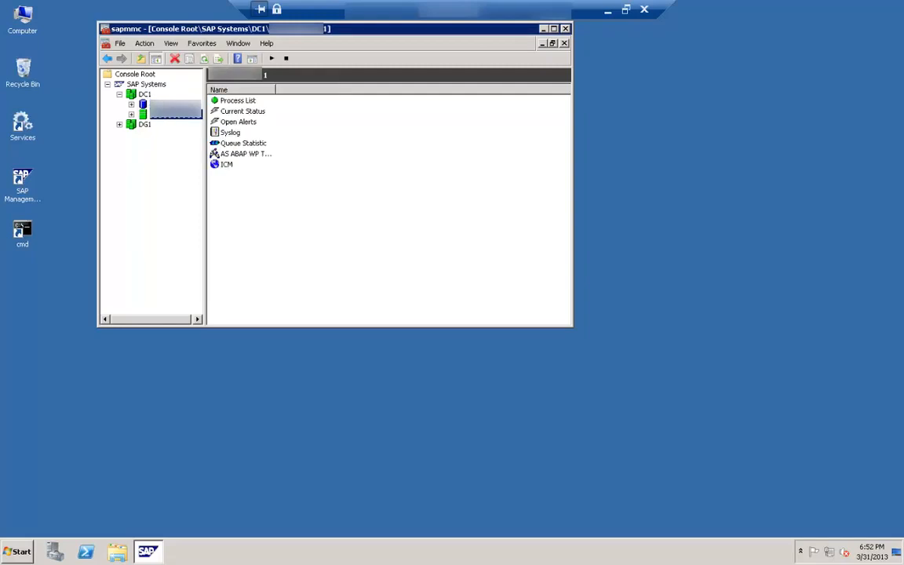
Step: Examine the DC1 system, its database entry and its application instance
click(174, 104)
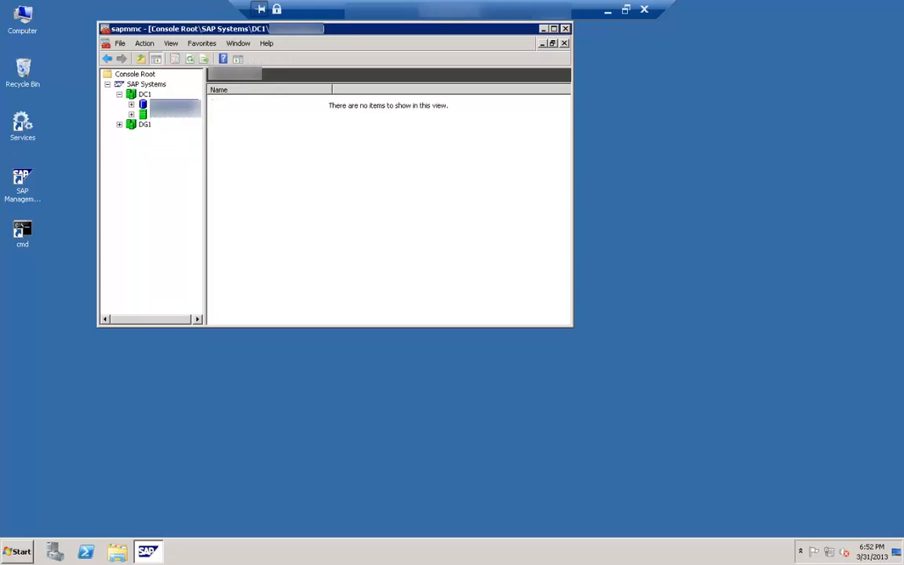
click(135, 95)
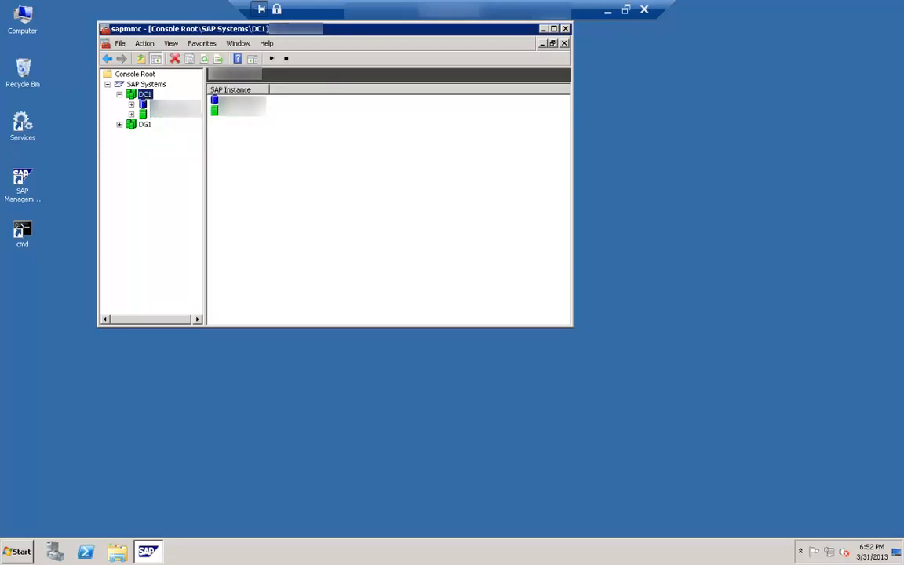
click(173, 115)
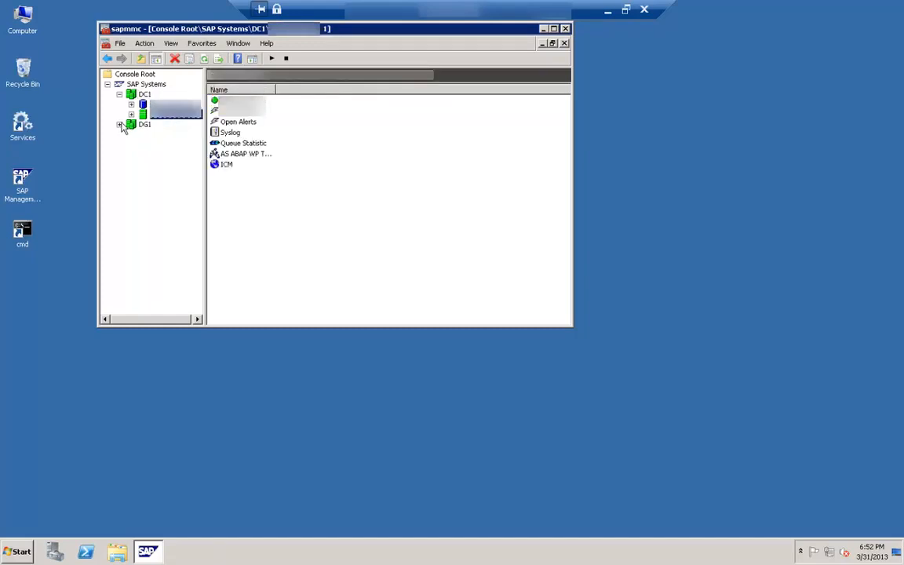
Step: Expand the DG1 system and view the process list of each of its two instances
click(120, 125)
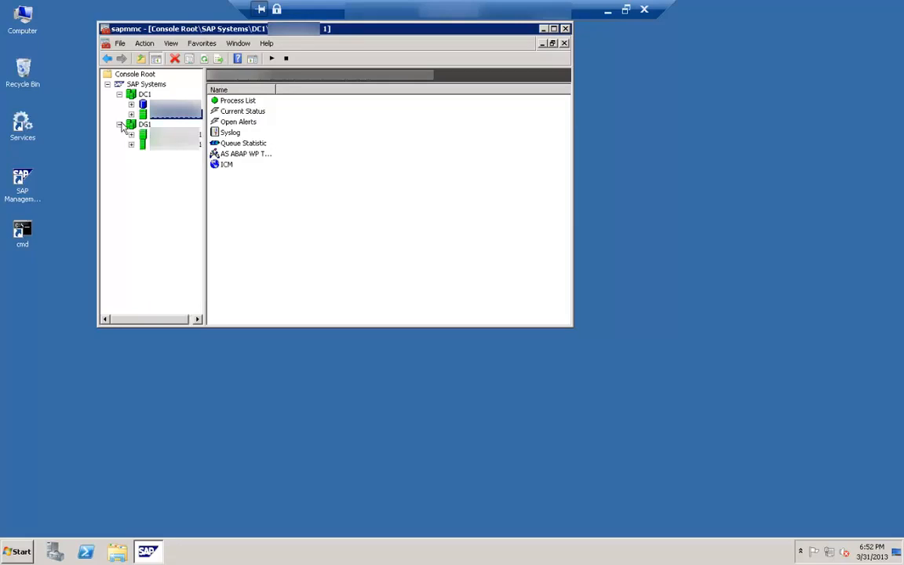
click(131, 135)
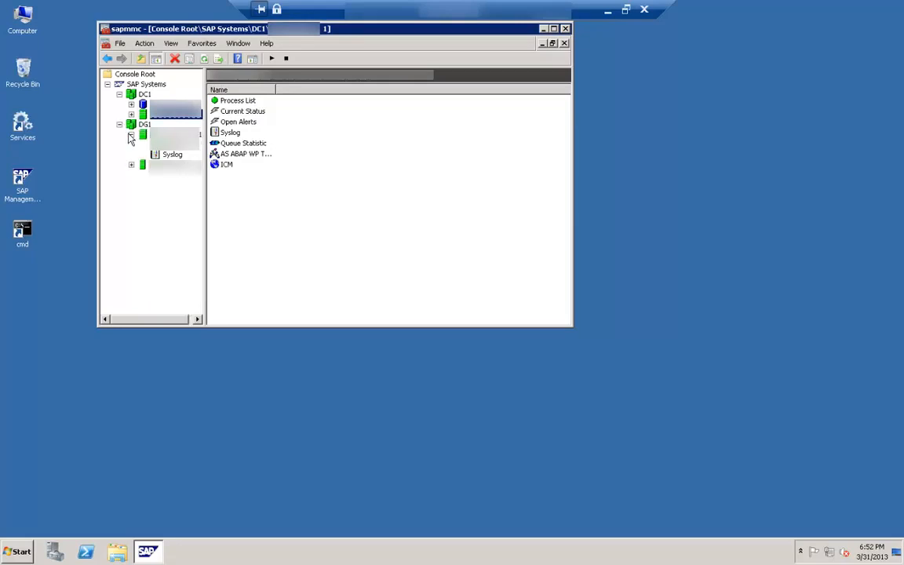
click(159, 138)
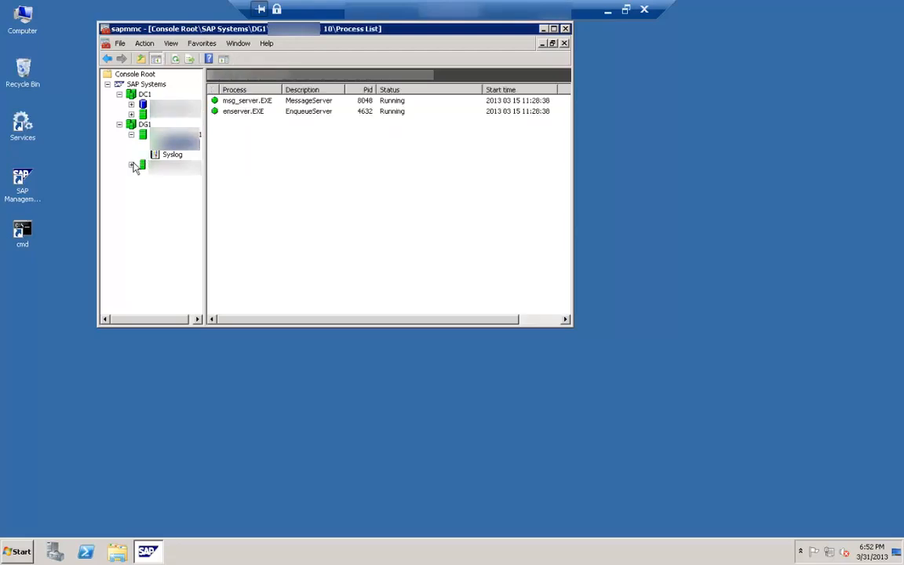
click(132, 165)
click(168, 177)
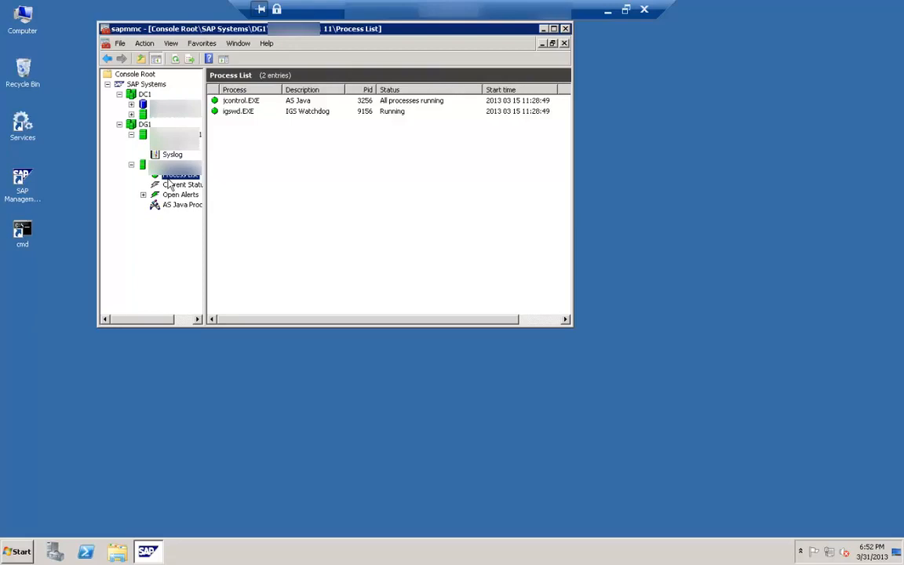
Step: Switch to the remote desktop session whose SAP console manages the DAA and DS1 systems
click(607, 11)
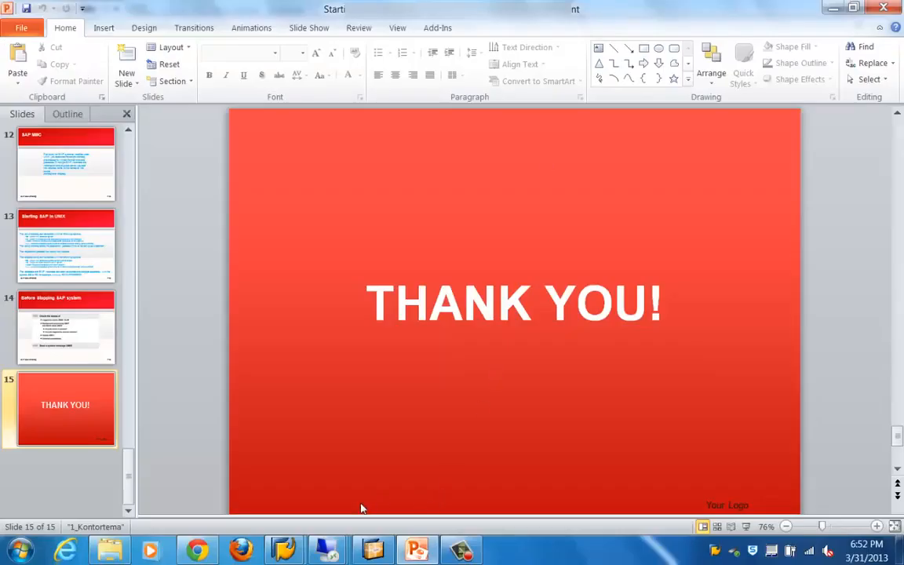
mouse_move(328, 549)
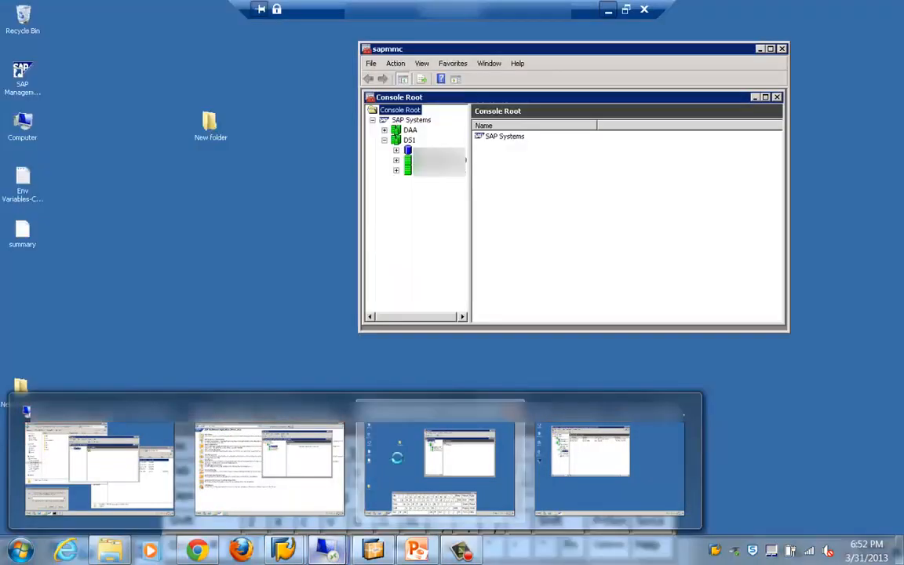
click(361, 420)
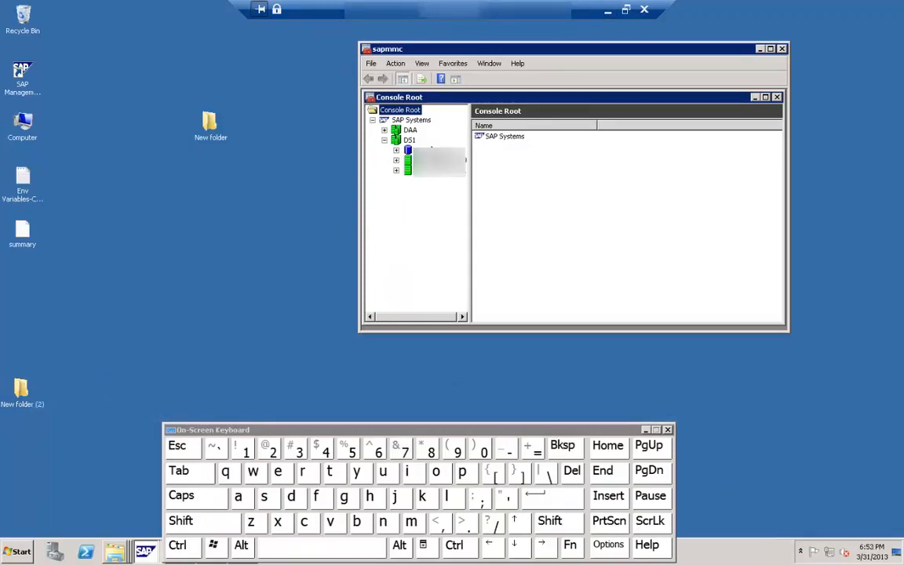
Step: View the contents and process lists of the two application instances under the DS1 system
click(438, 171)
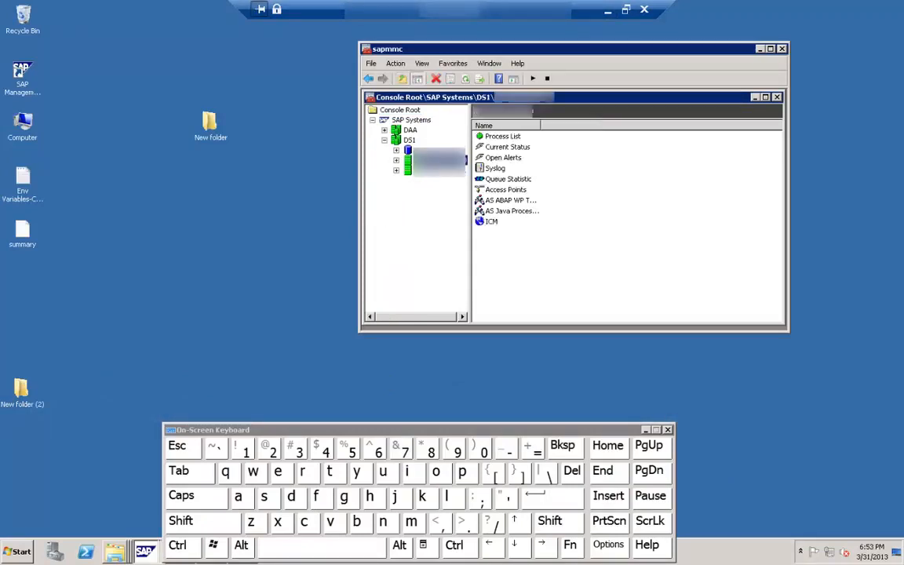
click(437, 172)
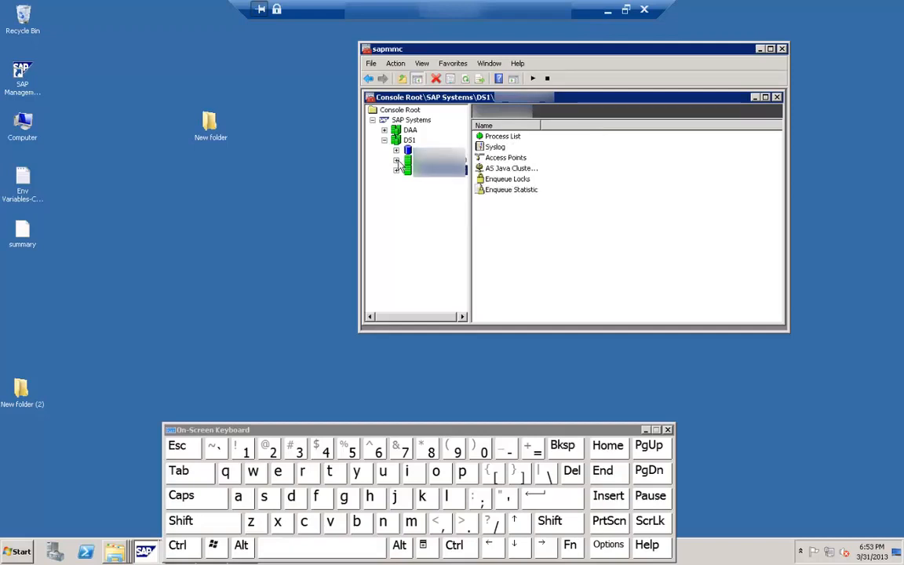
click(397, 161)
click(440, 171)
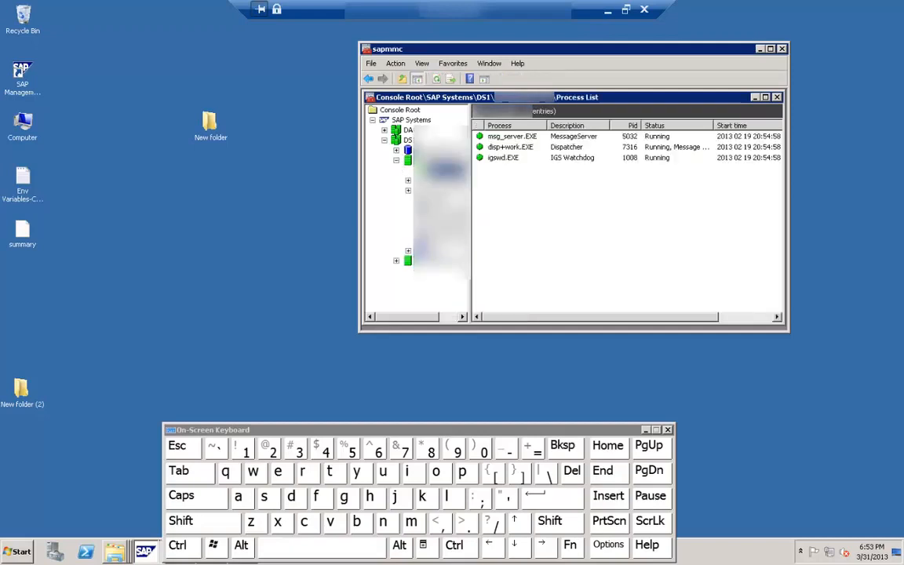
click(397, 261)
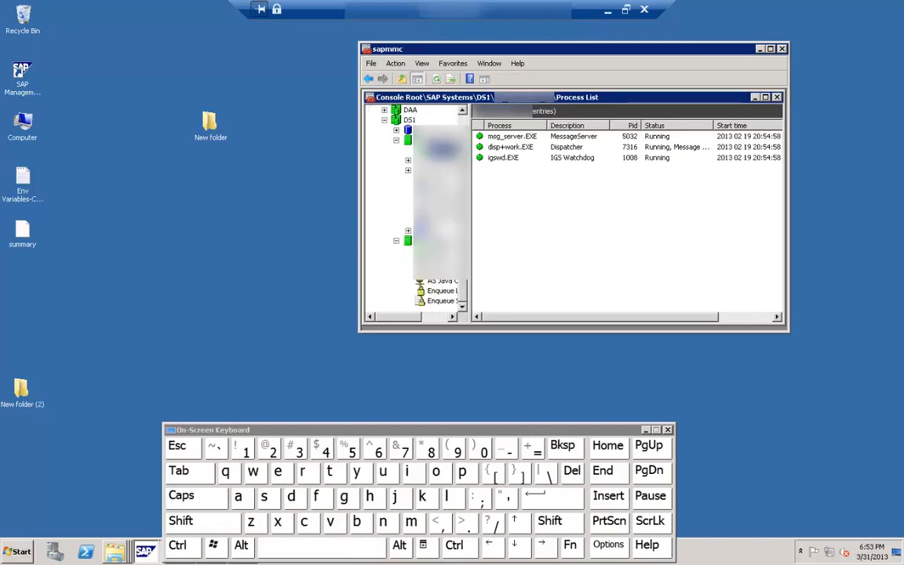
click(441, 251)
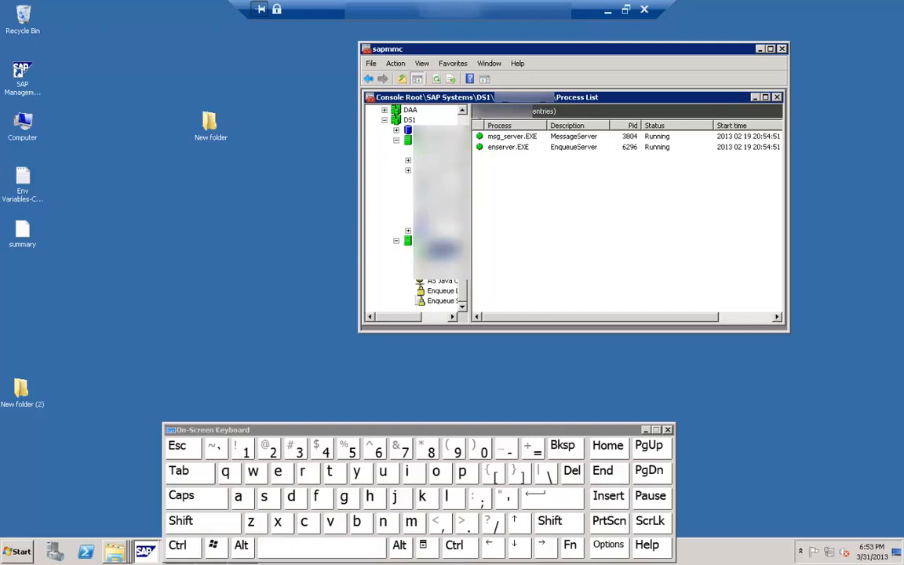
scroll(409, 149, up, 1)
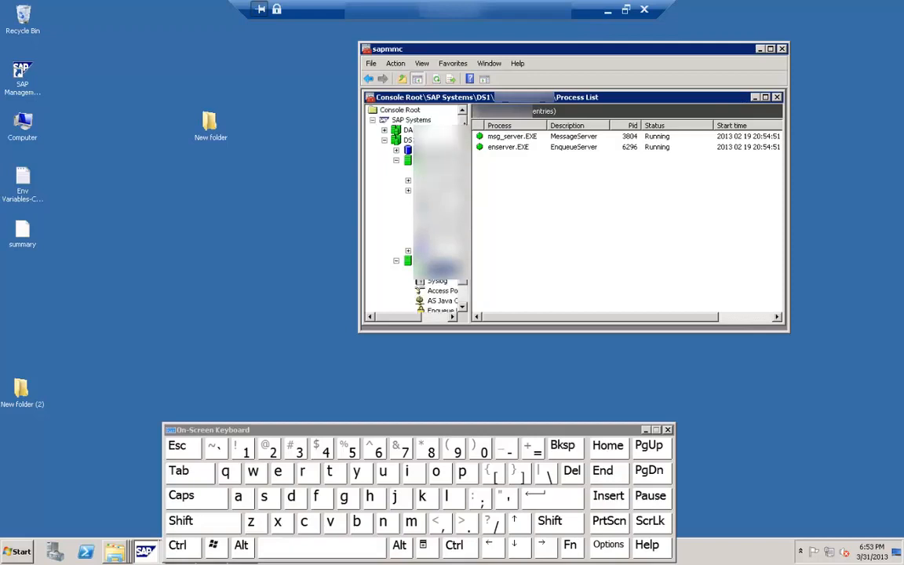
click(408, 142)
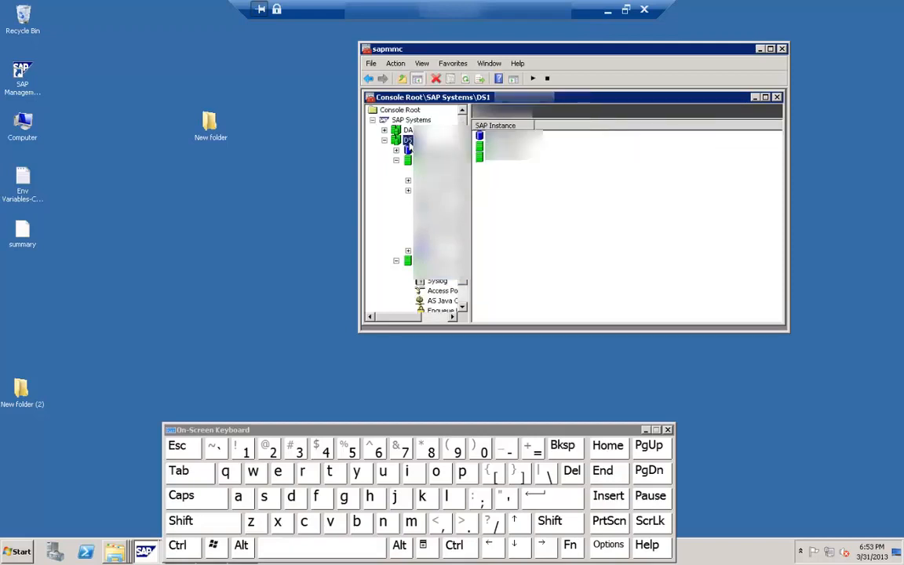
right_click(408, 141)
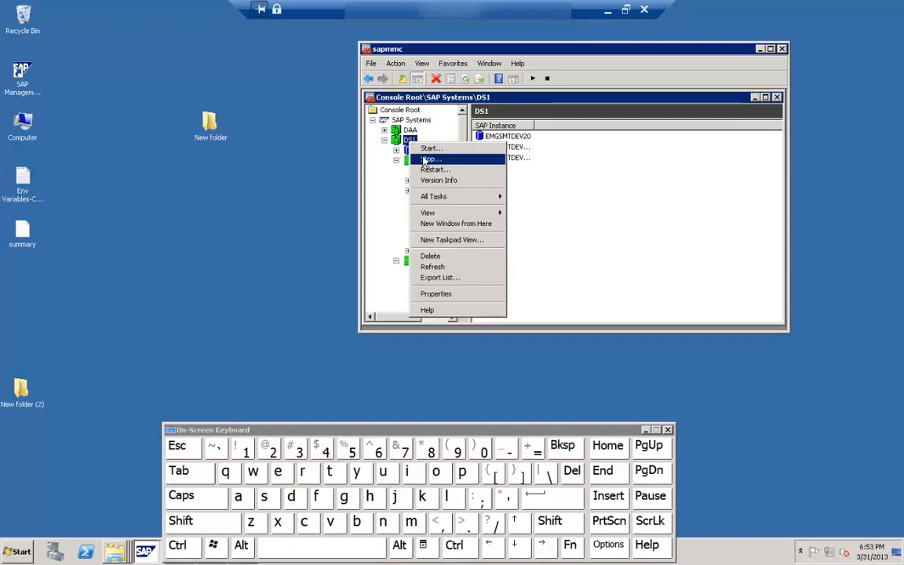
click(560, 27)
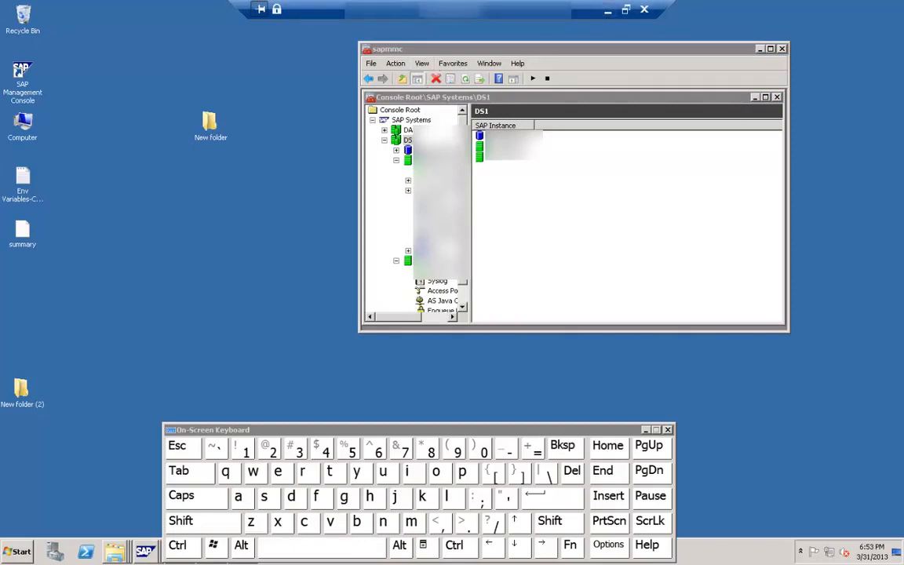
Step: Stop all DS1 instances with a hard shutdown (SIGINT) and a stop wait timeout of 300 seconds
click(408, 141)
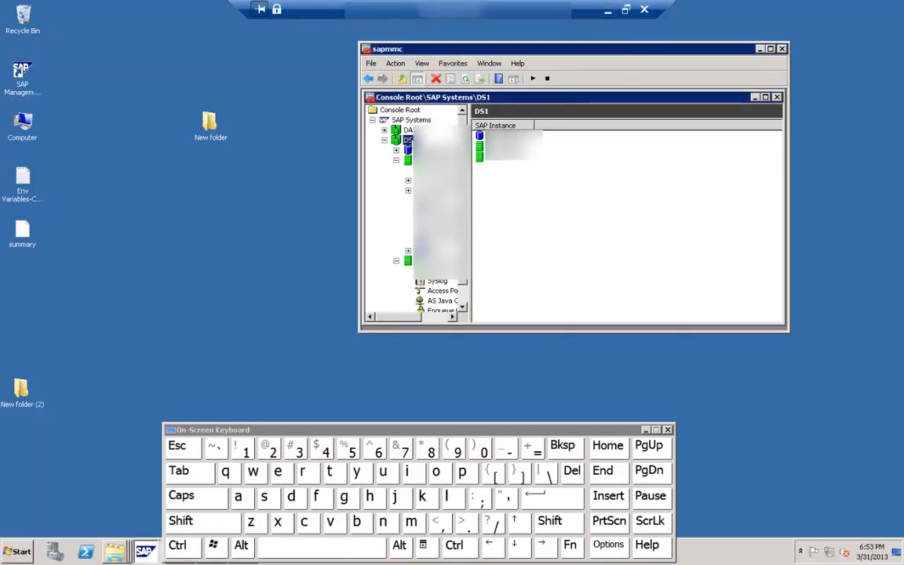
right_click(409, 141)
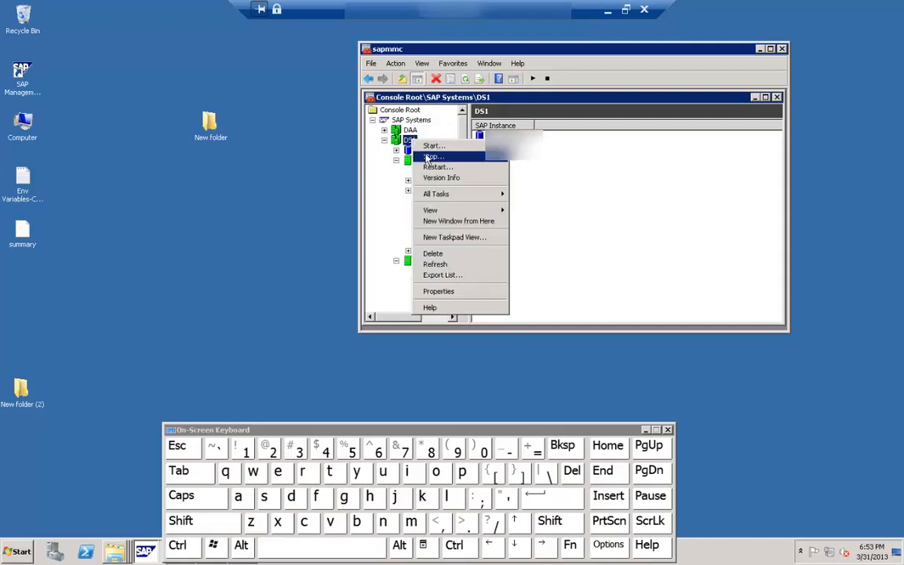
click(432, 157)
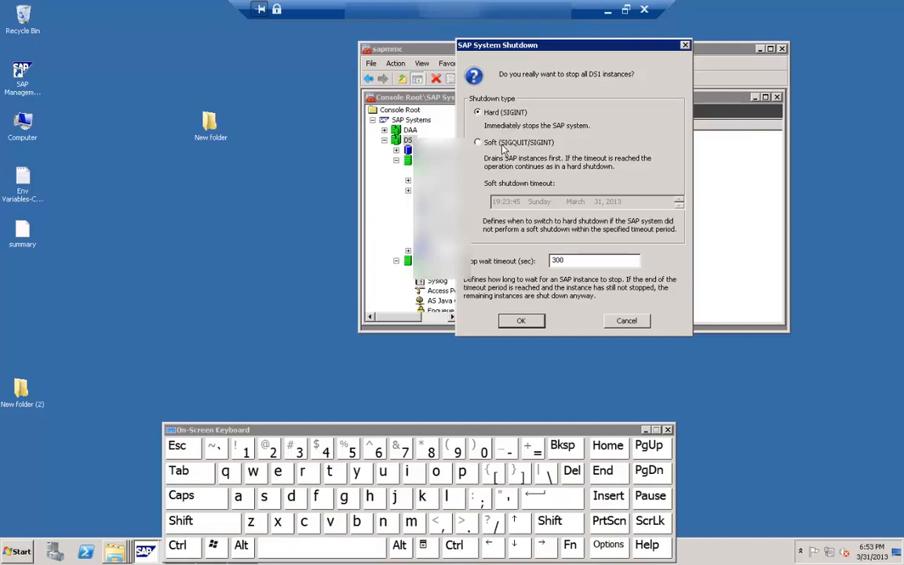
click(521, 322)
click(529, 324)
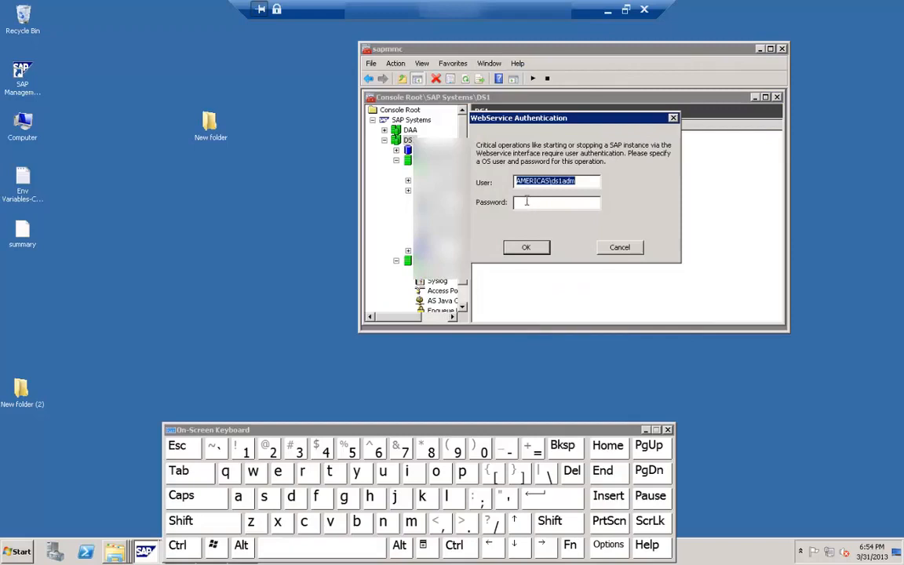
Step: Authenticate the stop operation by entering the OS administrator's password and submitting it
click(526, 201)
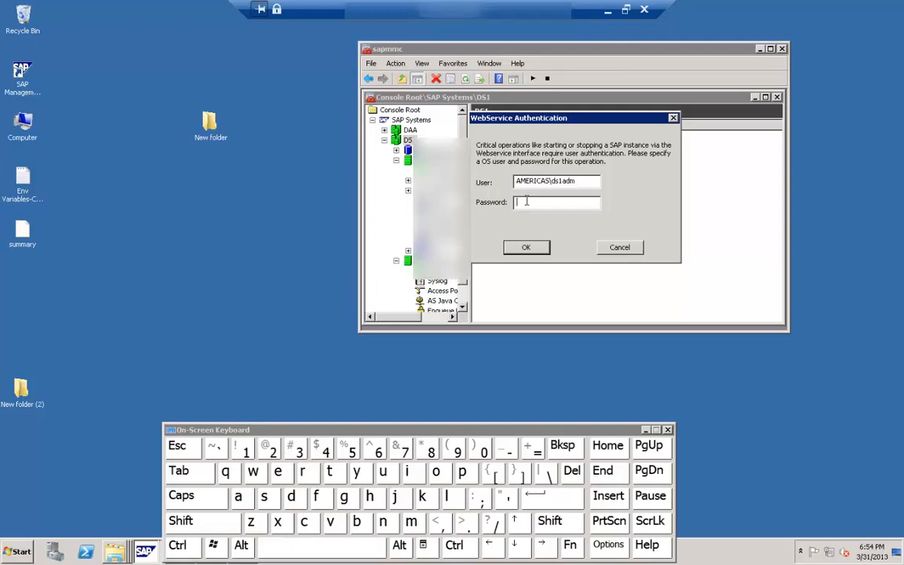
text(***)
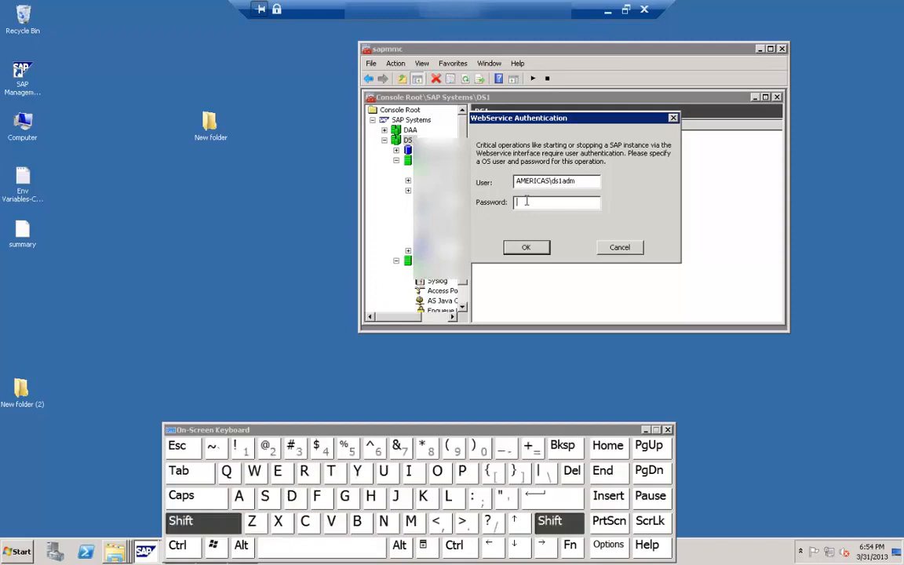
text(*******)
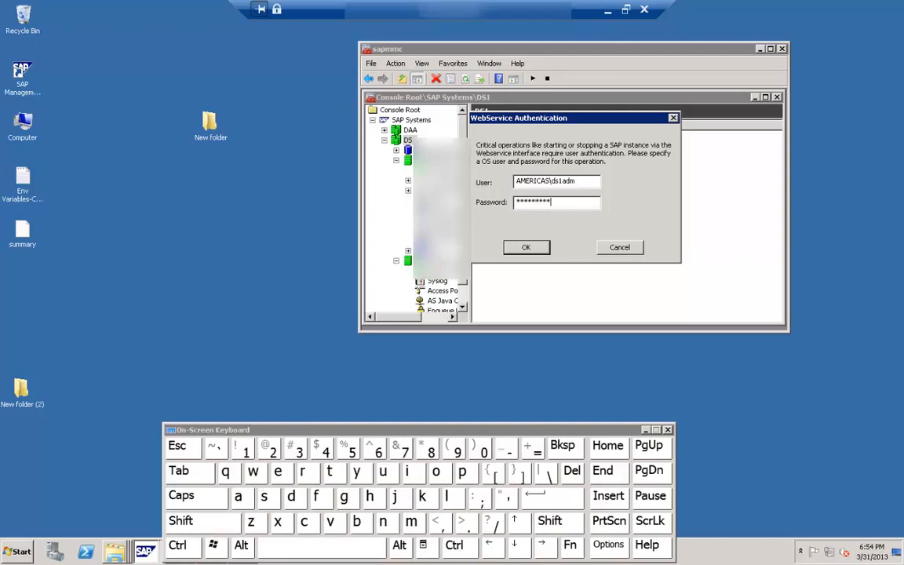
click(523, 249)
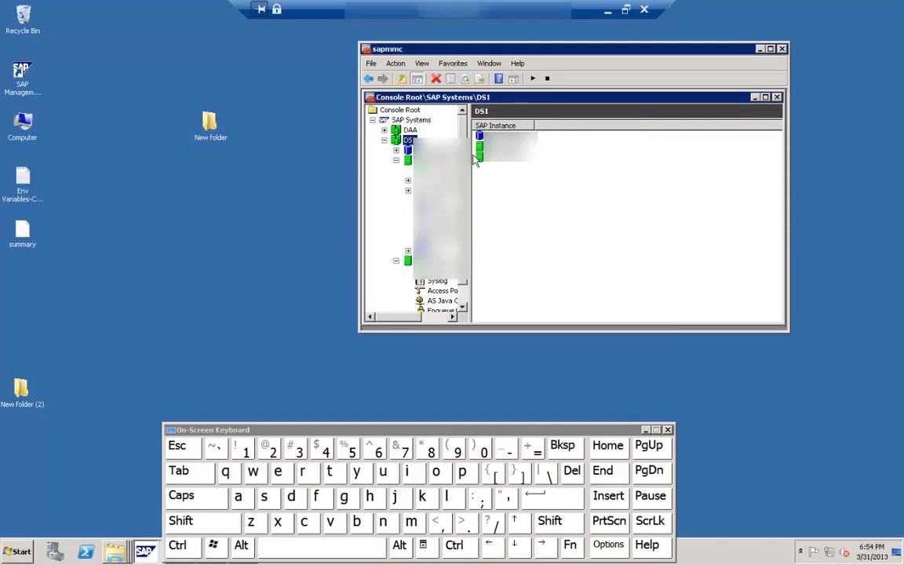
Step: Refresh the DS1 system and select the IGS Watchdog process in its first application instance's process list
click(465, 80)
click(424, 150)
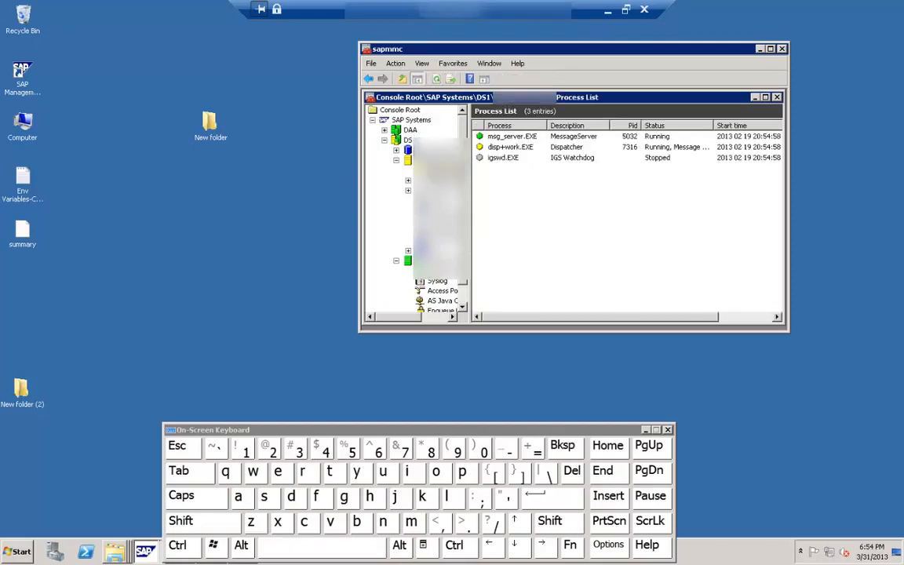
click(491, 160)
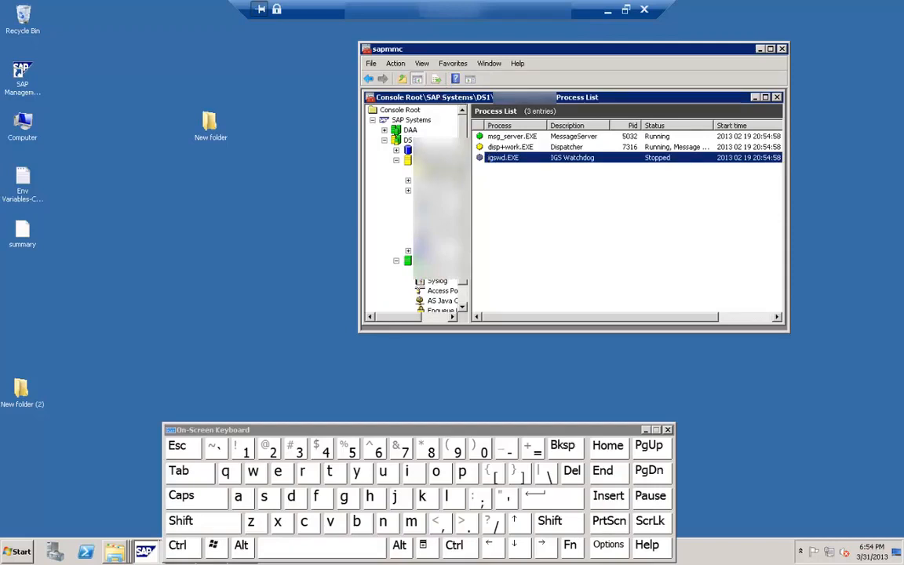
Step: Refresh the DS1 instance's process list repeatedly to follow the shutdown of its processes
right_click(492, 201)
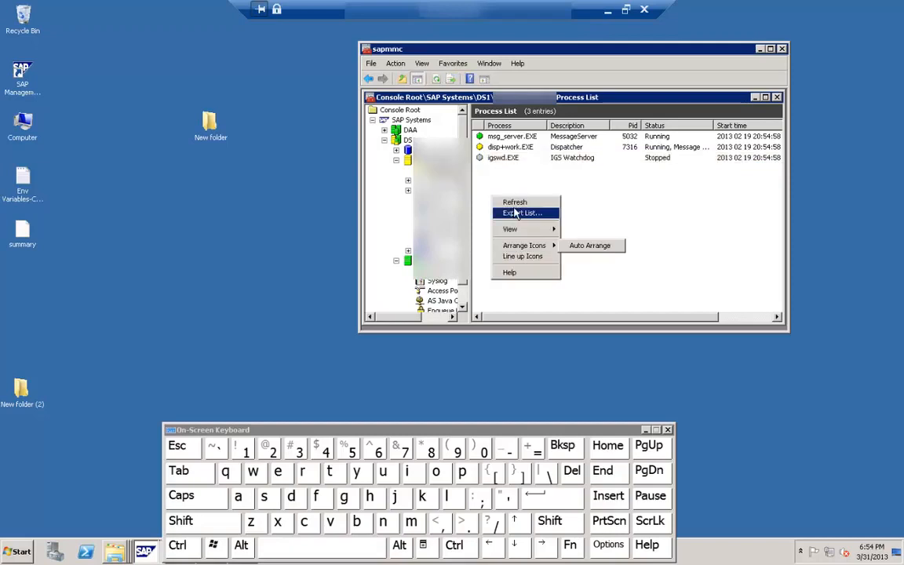
click(515, 204)
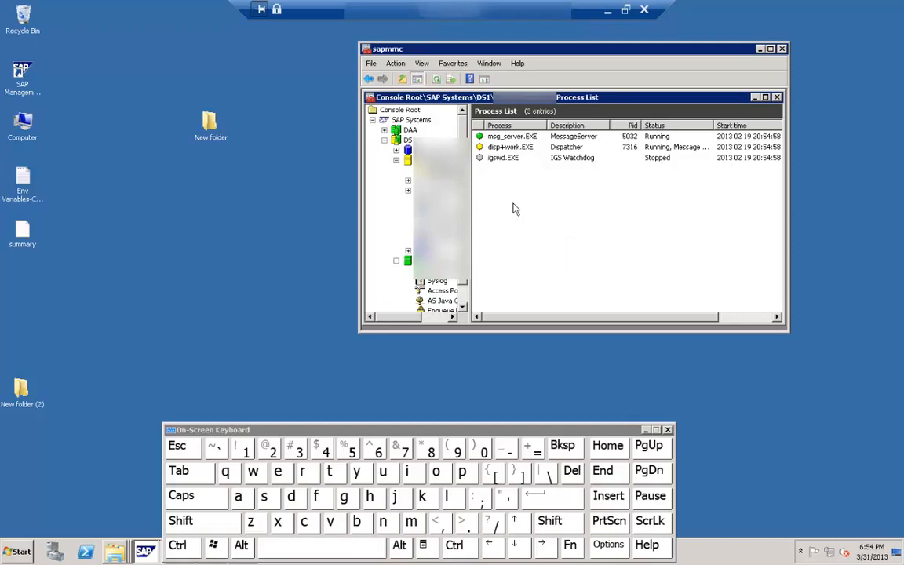
right_click(515, 208)
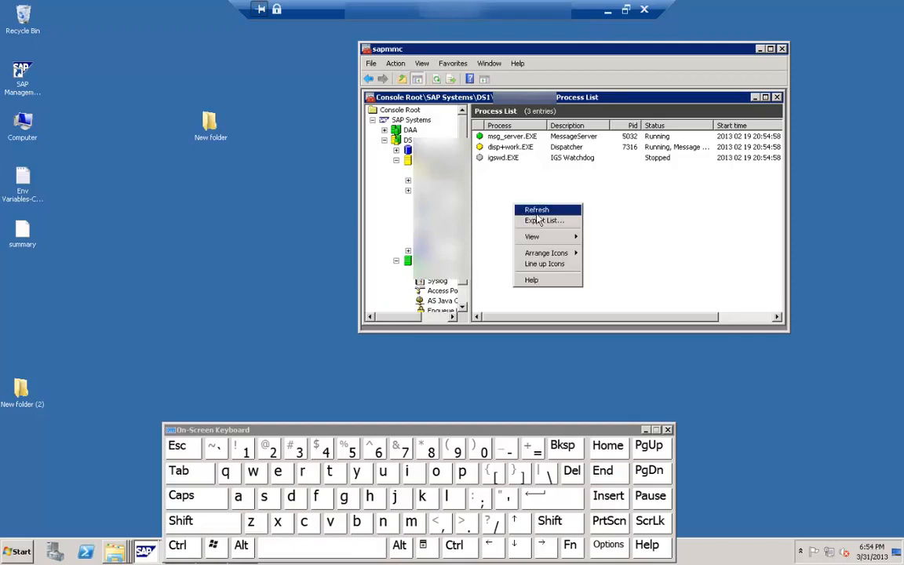
click(528, 208)
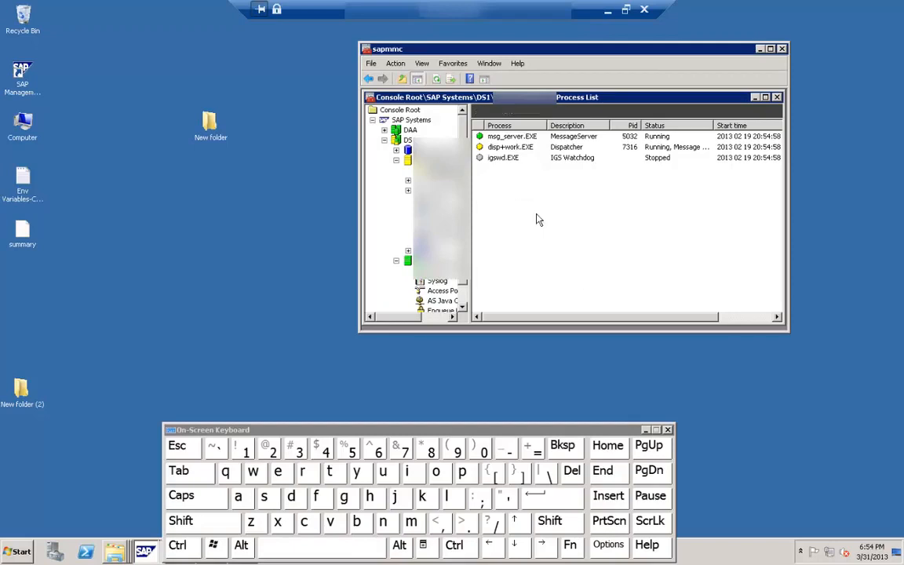
click(438, 80)
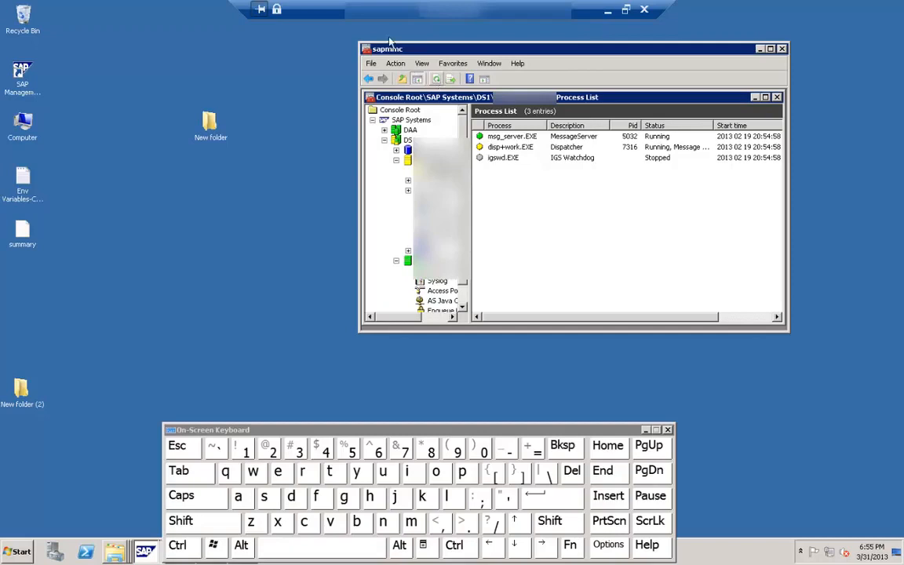
click(438, 81)
click(438, 82)
Step: In Windows Explorer, open the DS1 instance's work directory at E:\usr\sap\DS1\DVEBMGS00\work
click(16, 558)
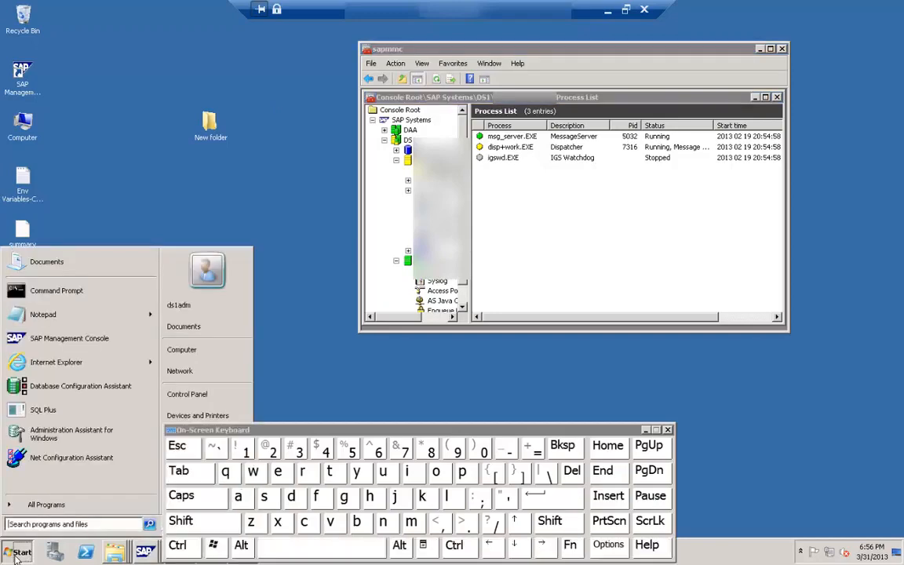
click(197, 351)
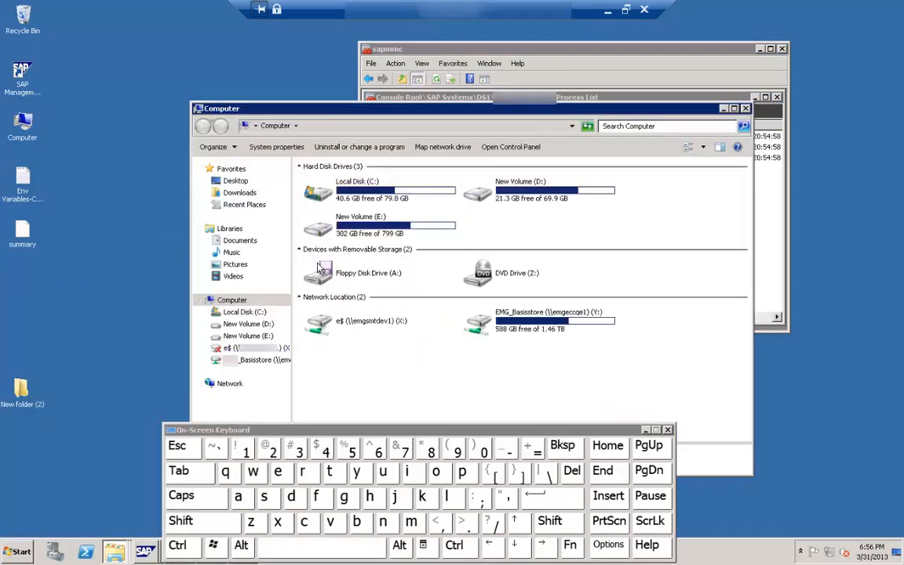
double_click(317, 226)
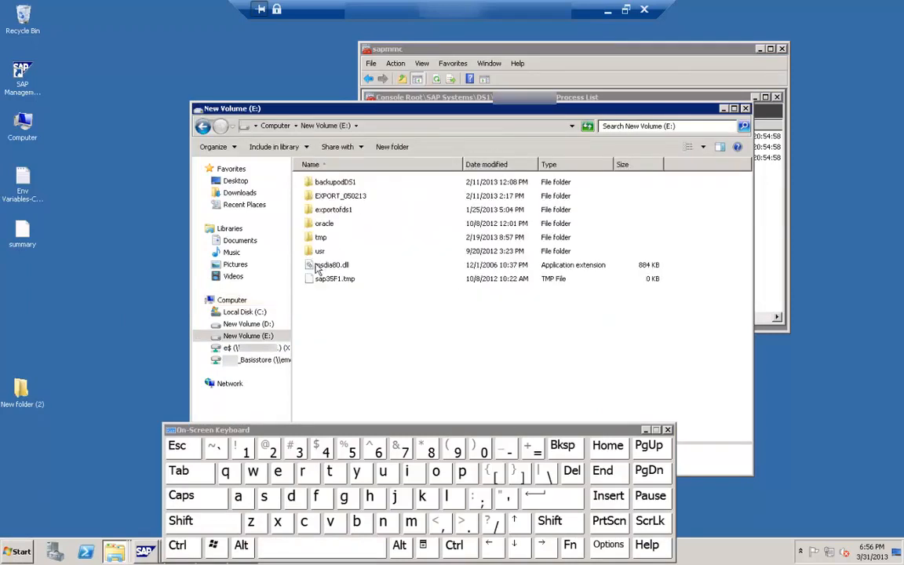
double_click(320, 251)
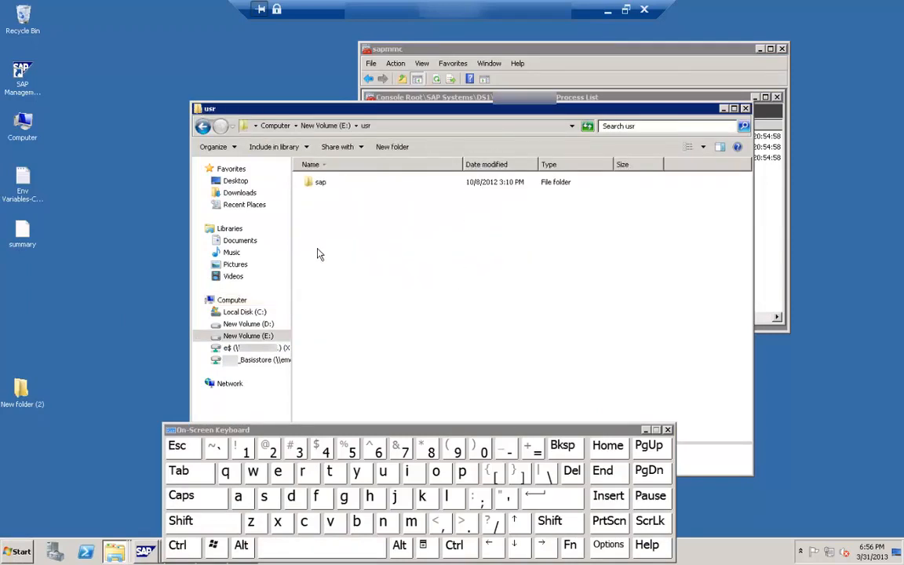
click(328, 186)
double_click(328, 187)
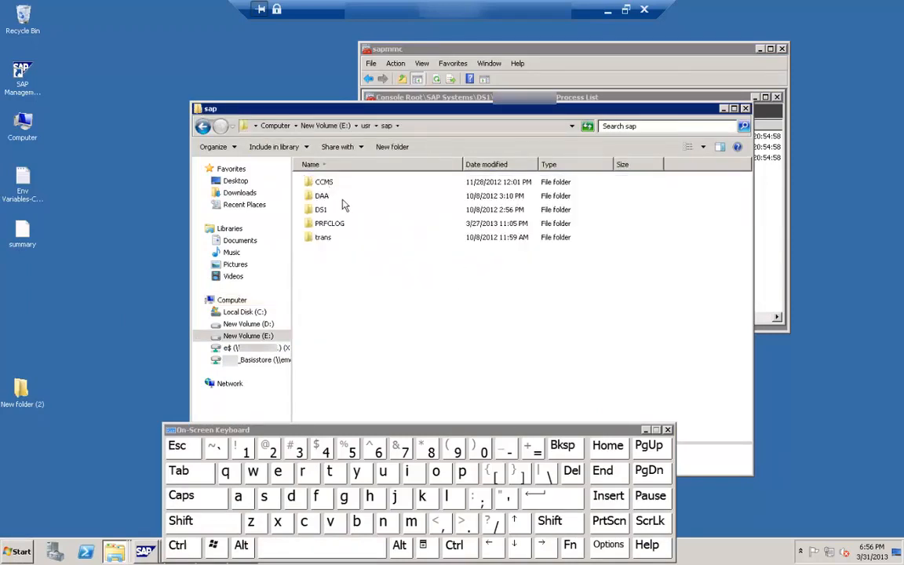
double_click(322, 211)
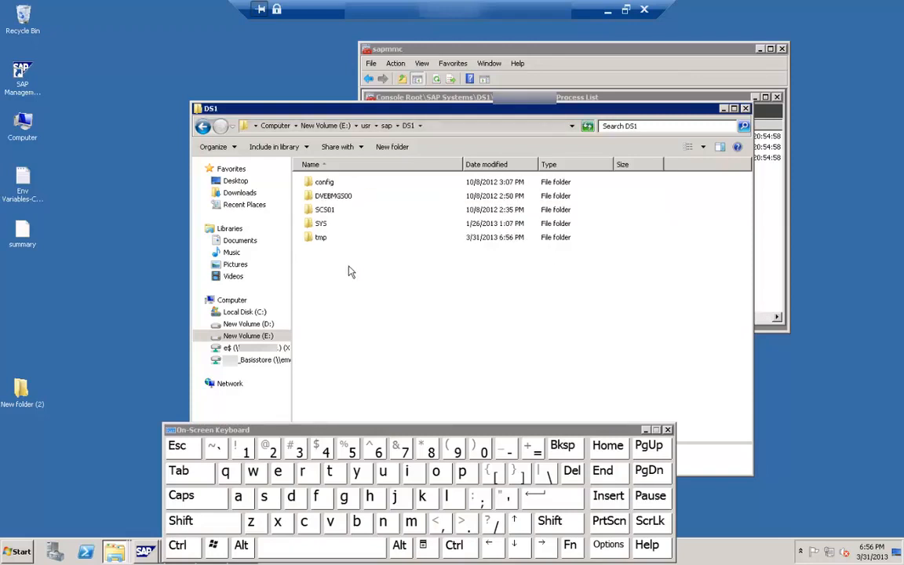
double_click(330, 196)
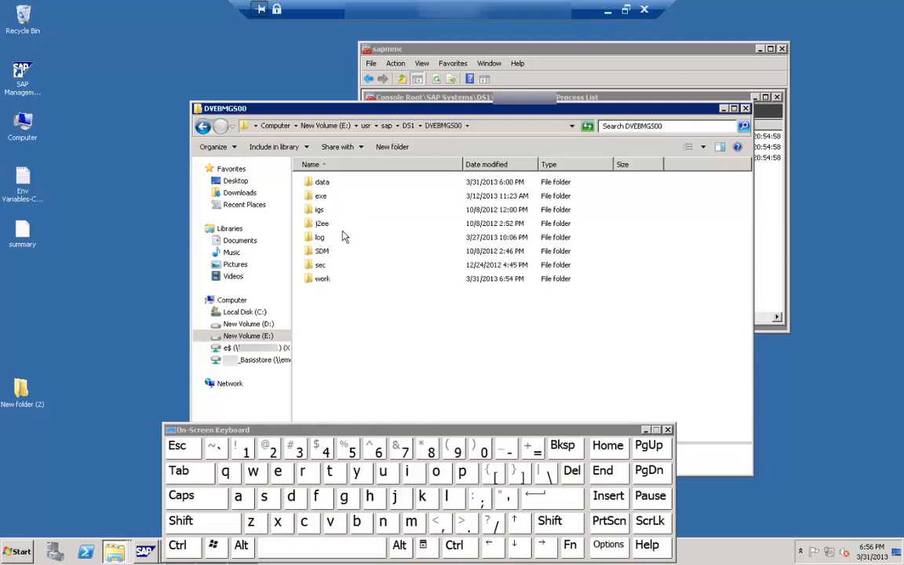
double_click(322, 280)
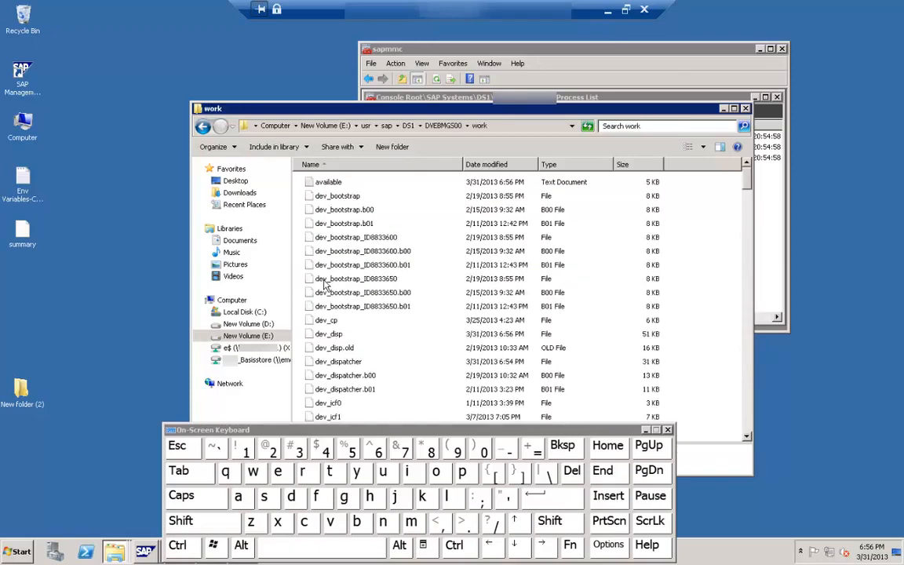
Step: Look through the trace files in the work directory, picking out dev_bootstrap and dev_disp
click(351, 197)
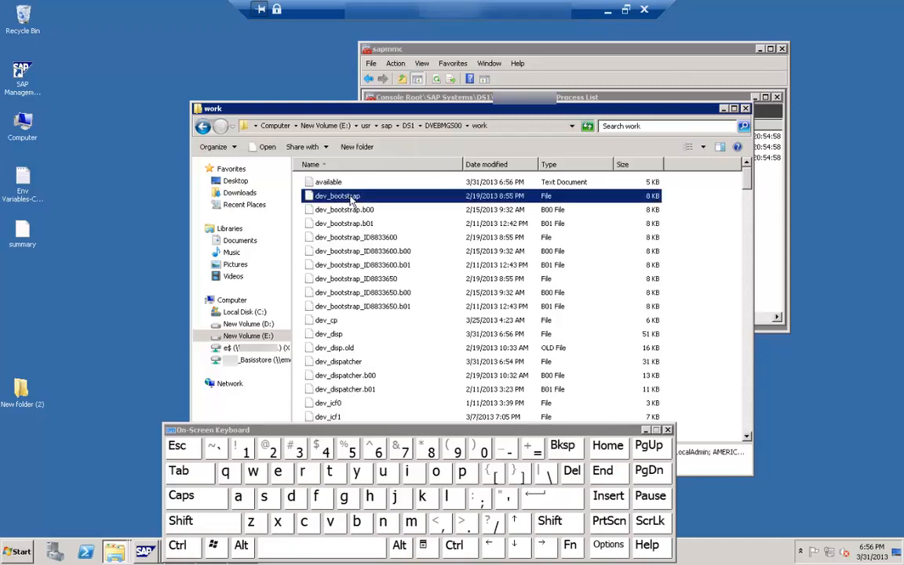
click(330, 334)
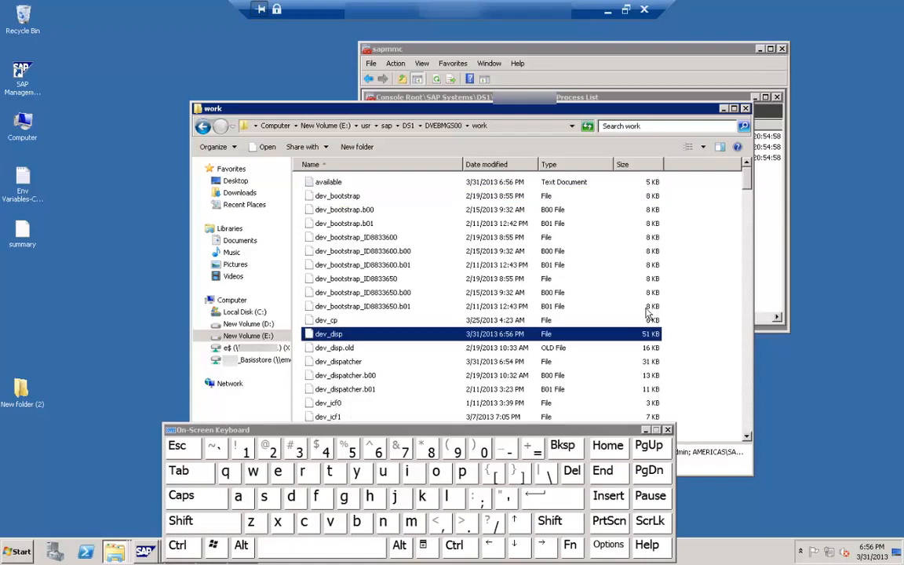
click(746, 440)
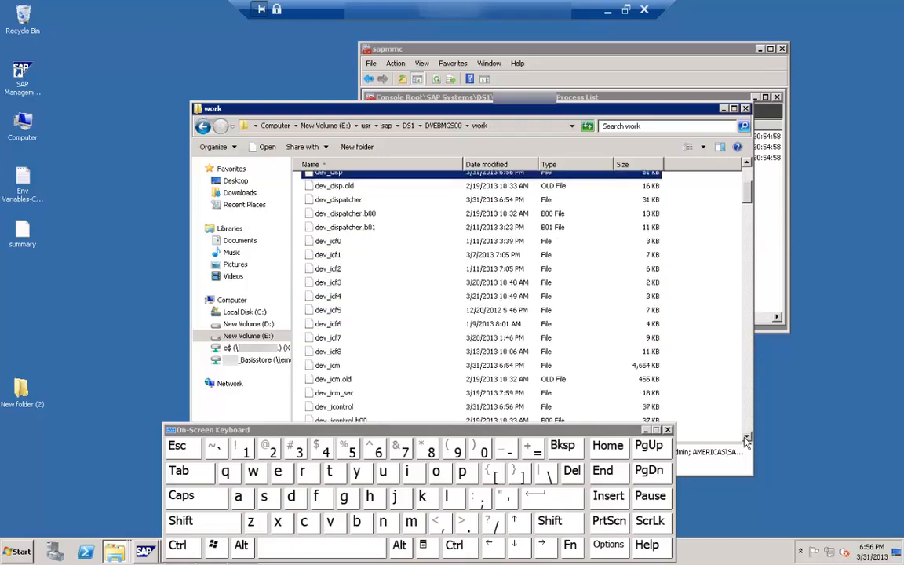
click(746, 440)
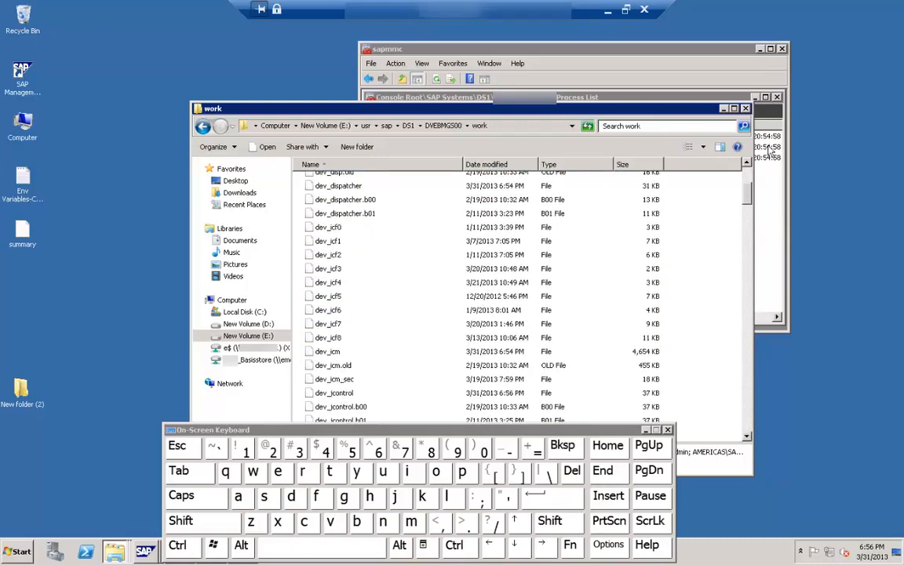
click(748, 179)
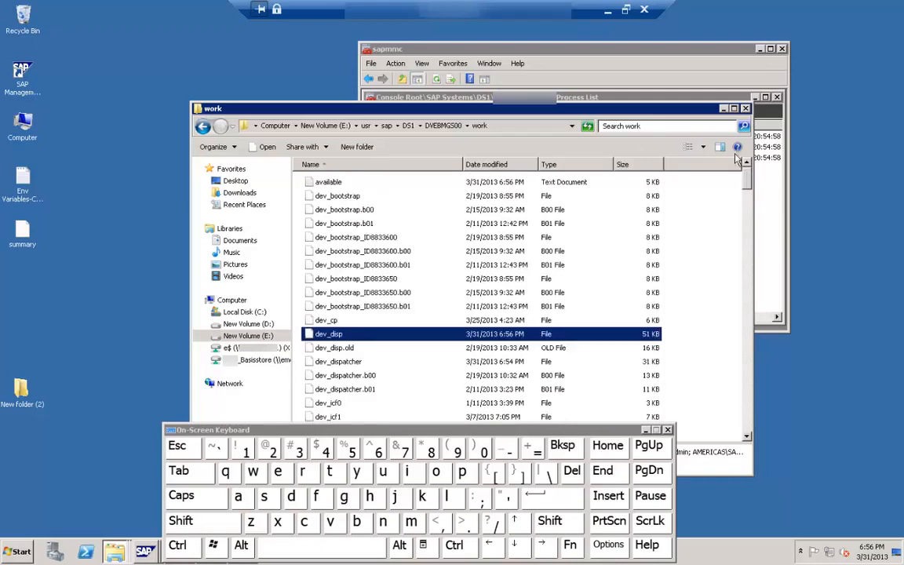
Step: Return to the SAP Management Console and start the whole DS1 system with a start timeout period of 300 seconds
click(605, 56)
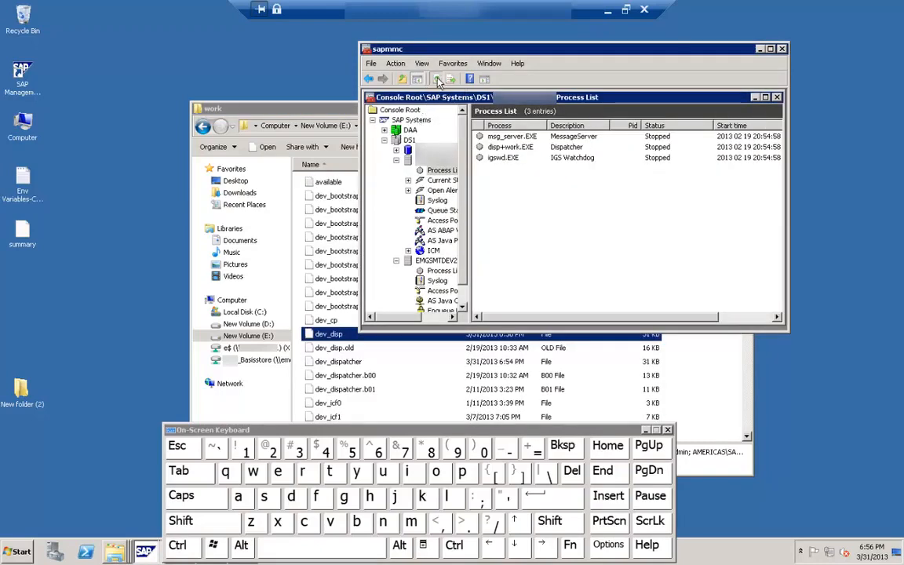
click(384, 140)
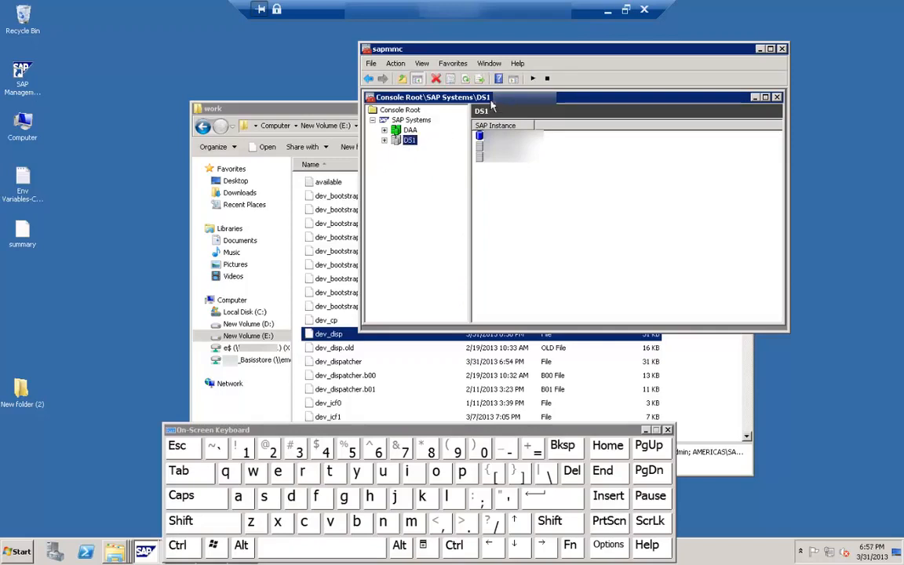
click(534, 79)
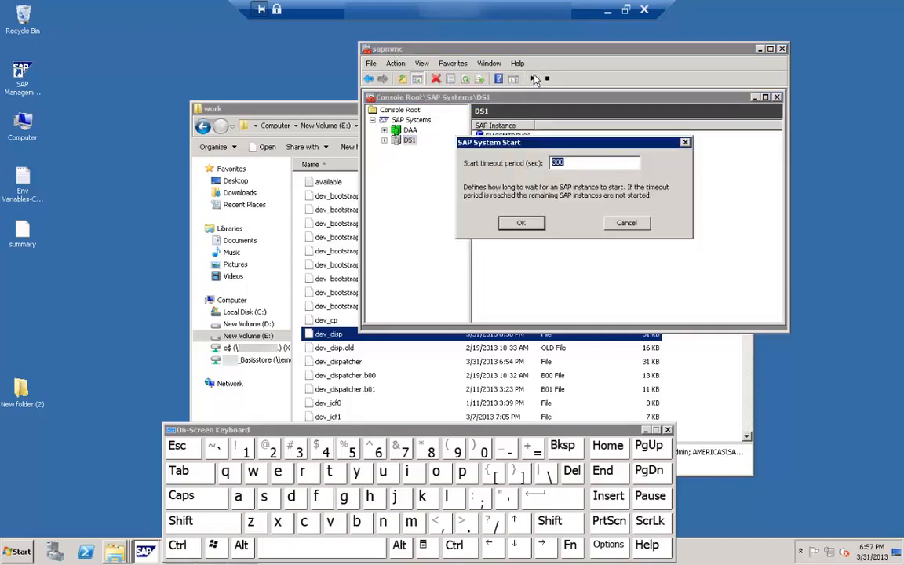
click(520, 224)
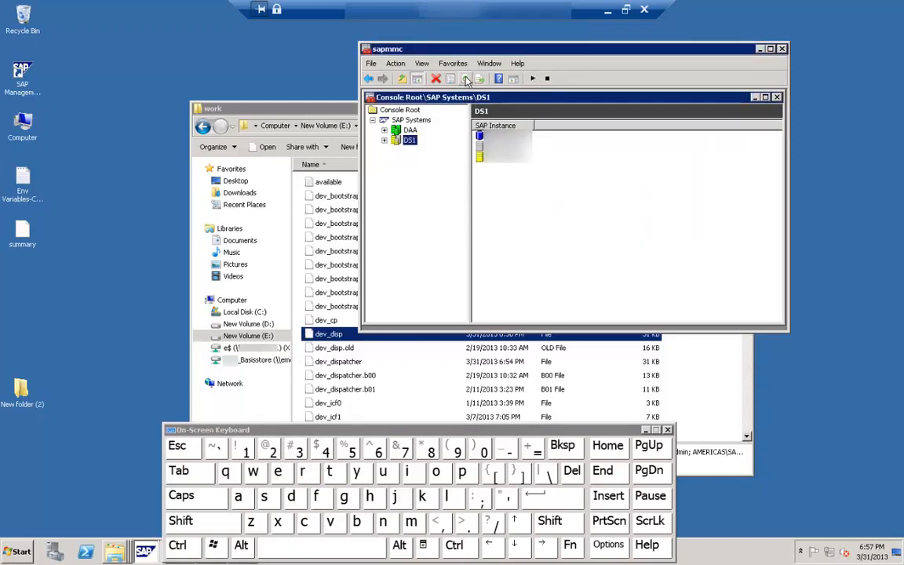
Step: Expand DS1, refresh its status and view the process list of its application server instance to follow the startup
click(385, 141)
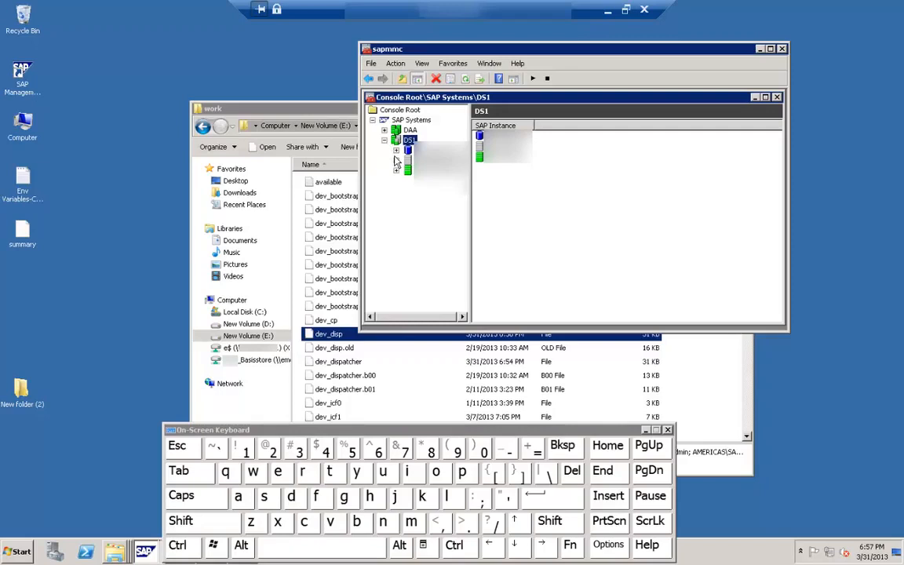
click(396, 161)
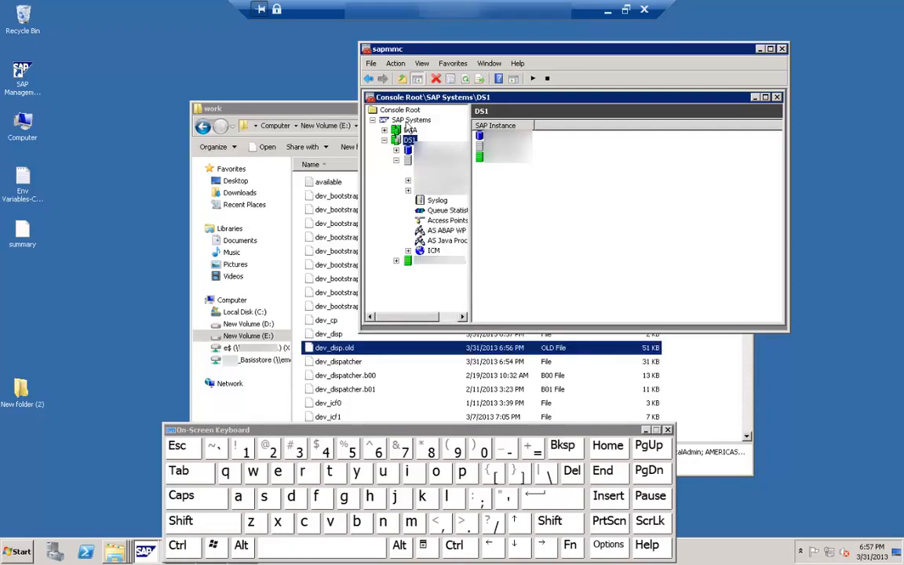
click(464, 81)
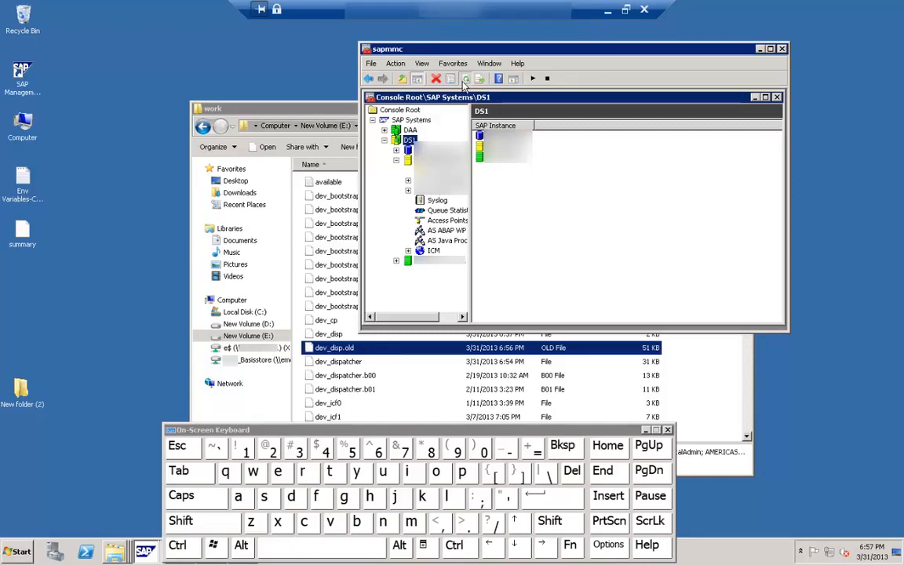
click(440, 160)
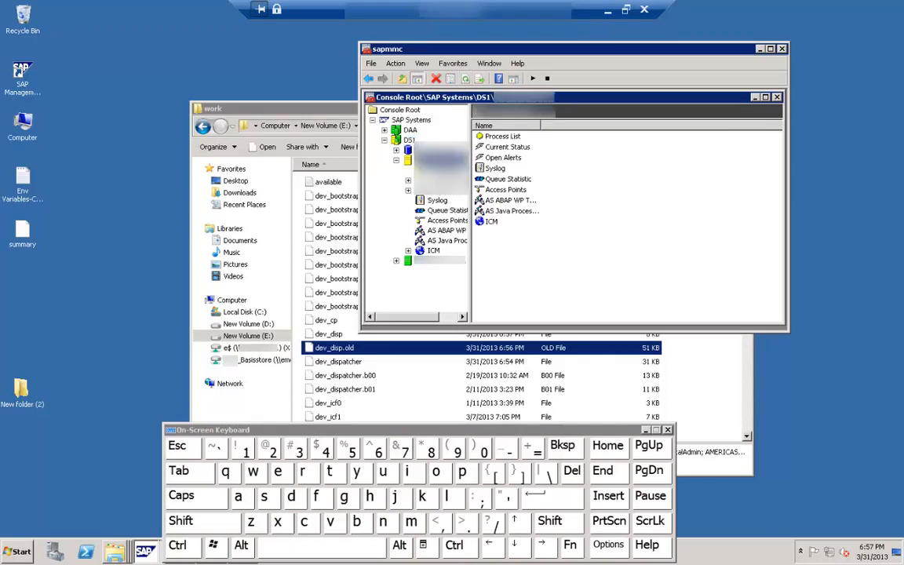
click(445, 170)
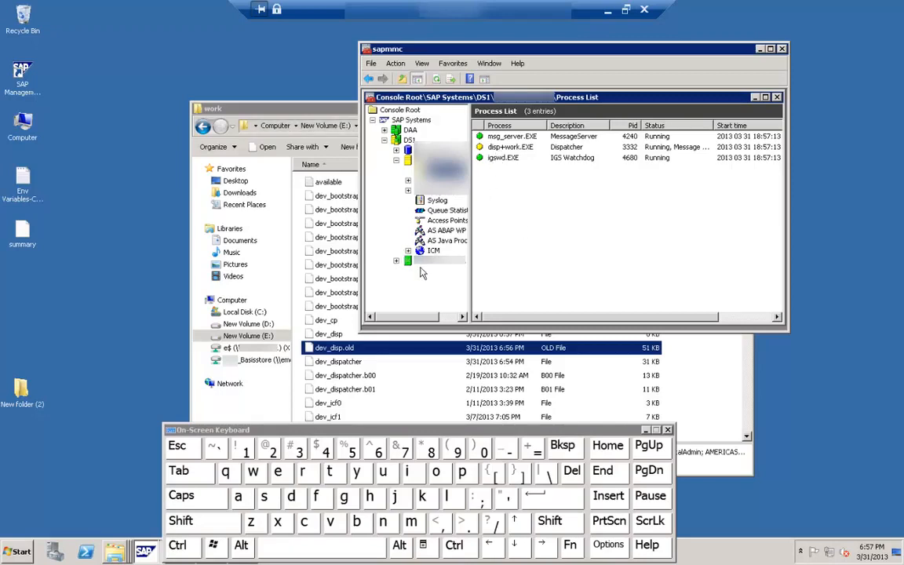
Step: Switch back to the work folder in Windows Explorer and sort its files by modification date, newest first
click(290, 103)
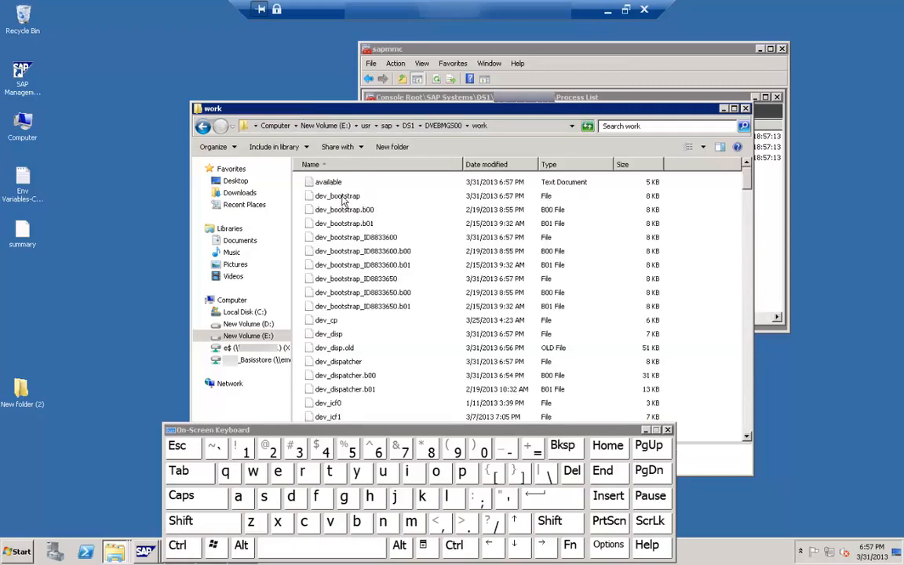
click(494, 165)
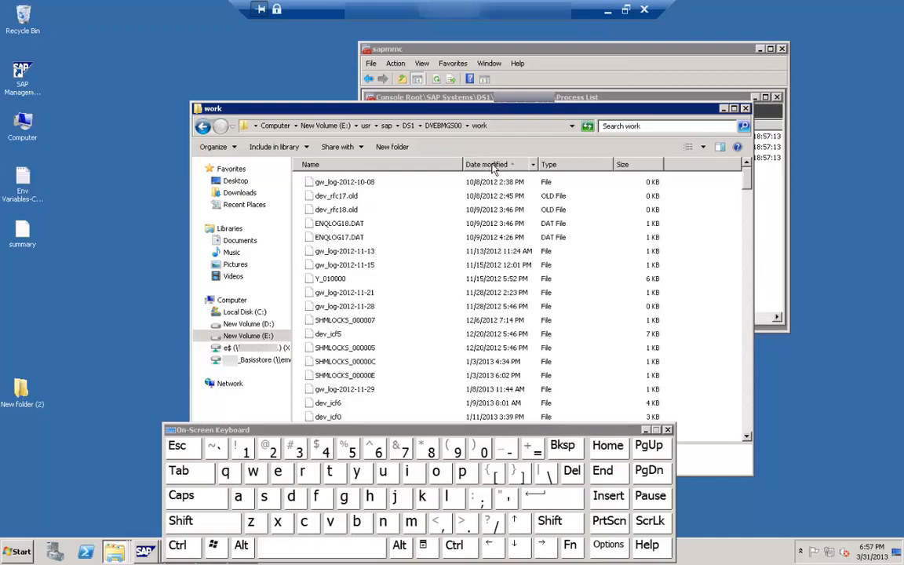
click(488, 165)
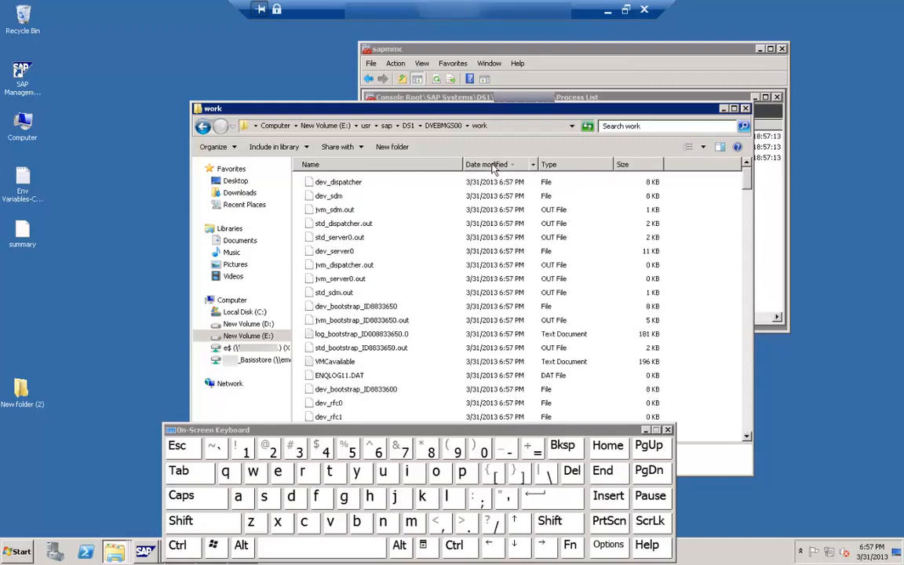
Step: Open the dev_dispatcher trace file in Notepad and maximize its window
click(333, 185)
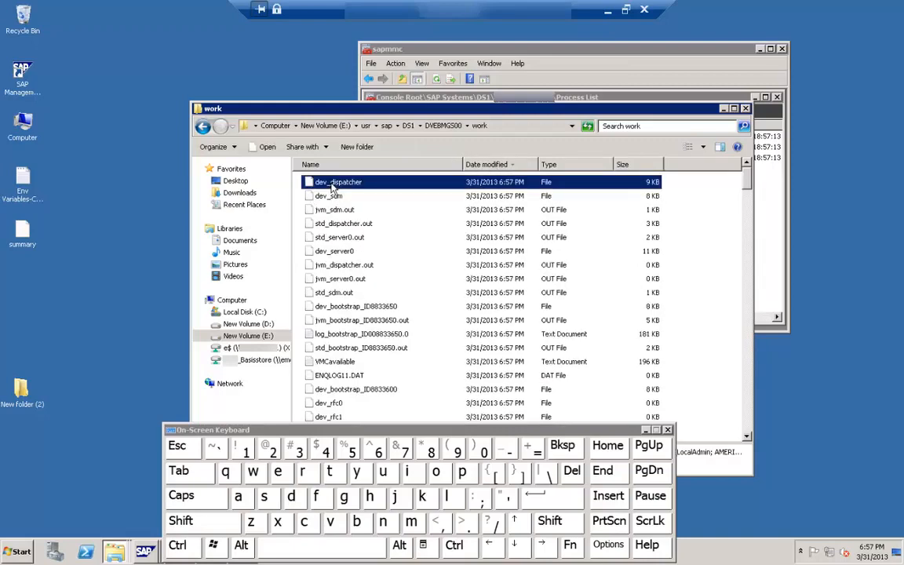
double_click(336, 188)
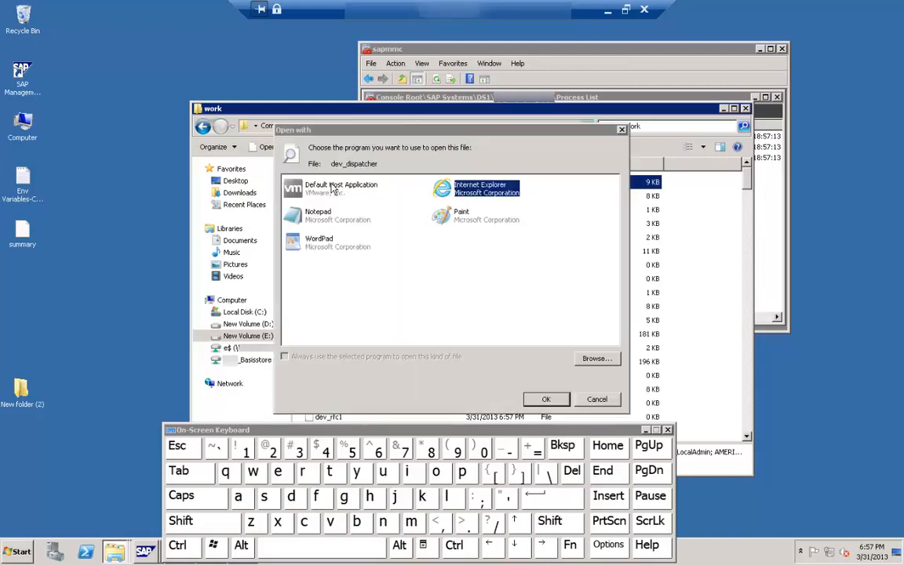
double_click(339, 226)
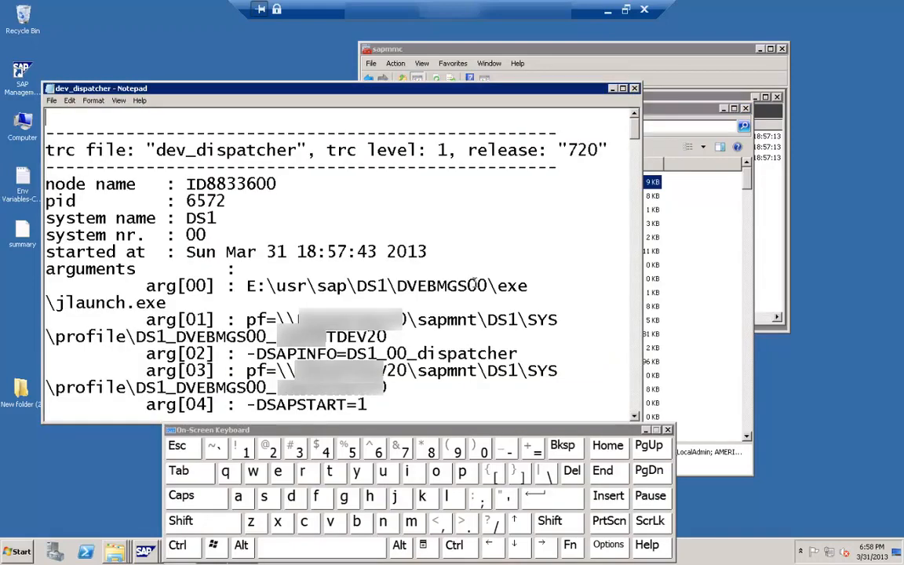
click(622, 88)
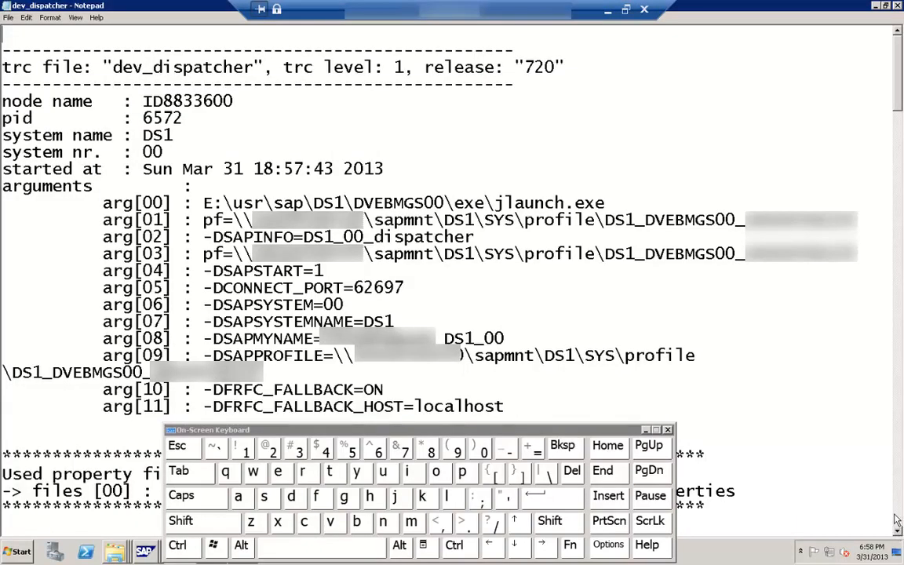
Step: Read through the dev_dispatcher trace with the On-Screen Keyboard minimized, and close the file
drag(898, 521, 900, 374)
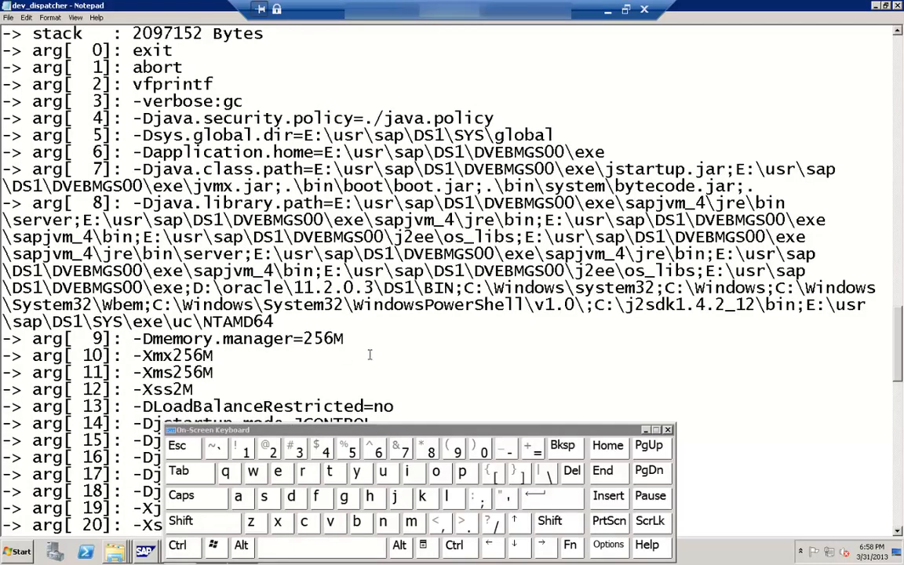
click(646, 431)
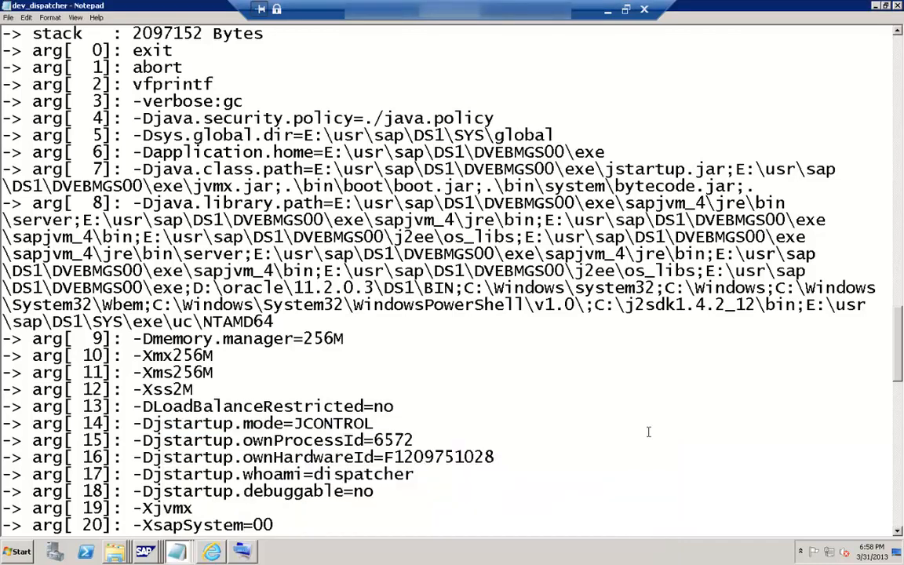
click(900, 500)
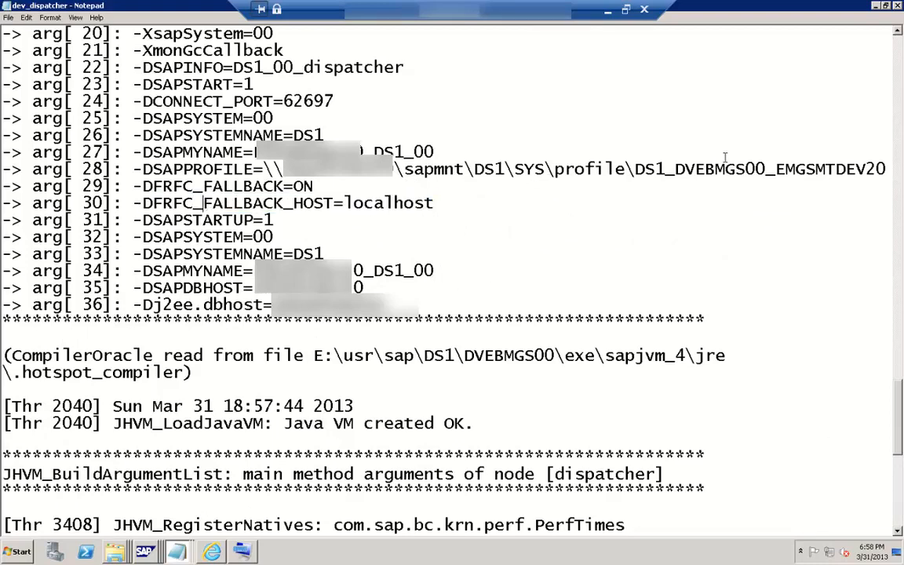
click(897, 5)
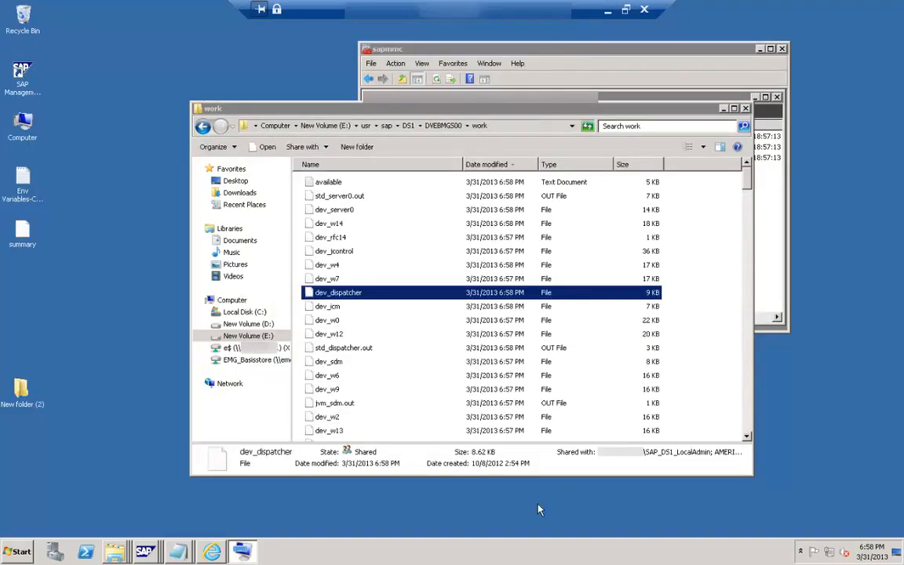
Step: Select the dev_w7, dev_w4 and dev_rfc14 trace files one after another in the work folder
click(329, 281)
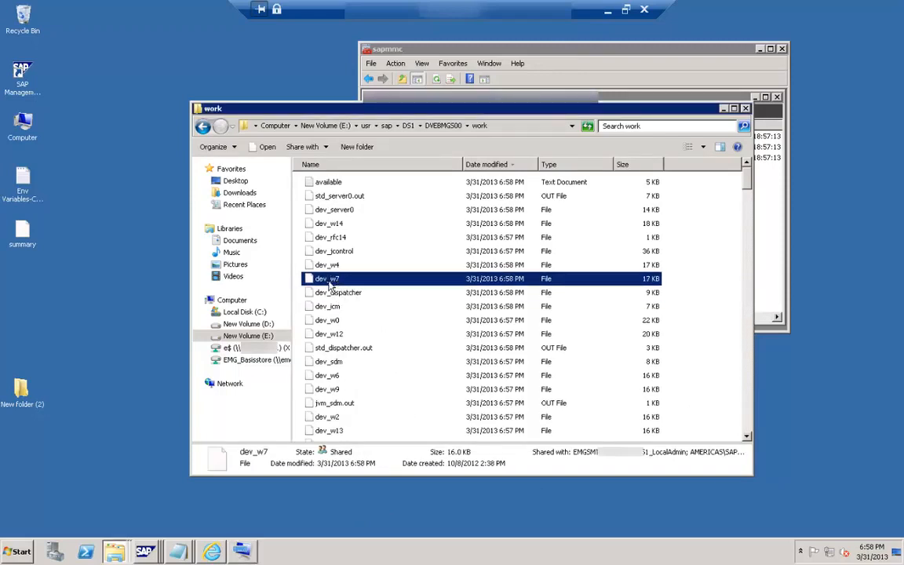
click(338, 268)
click(341, 255)
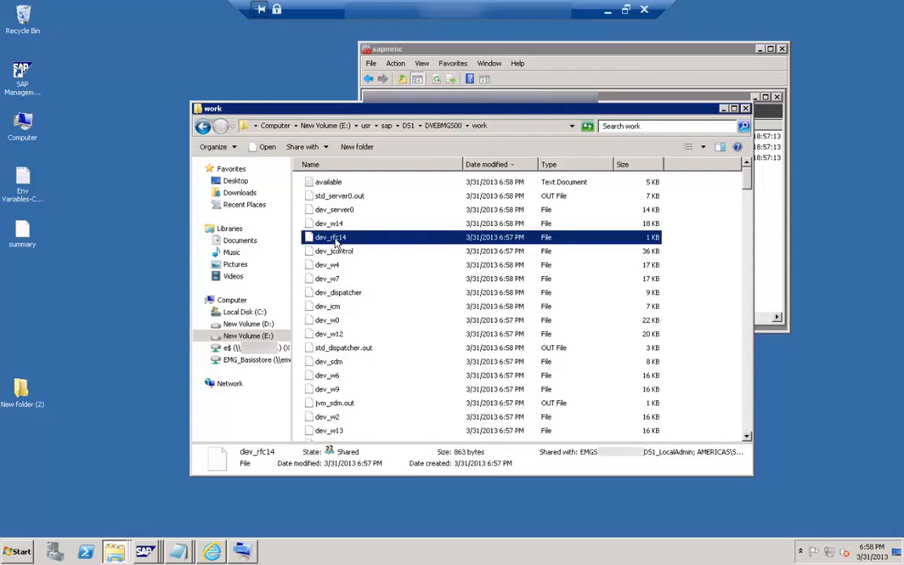
Step: Select the dev_server0 trace file and the std_server0.out file one after another in the work folder
click(339, 214)
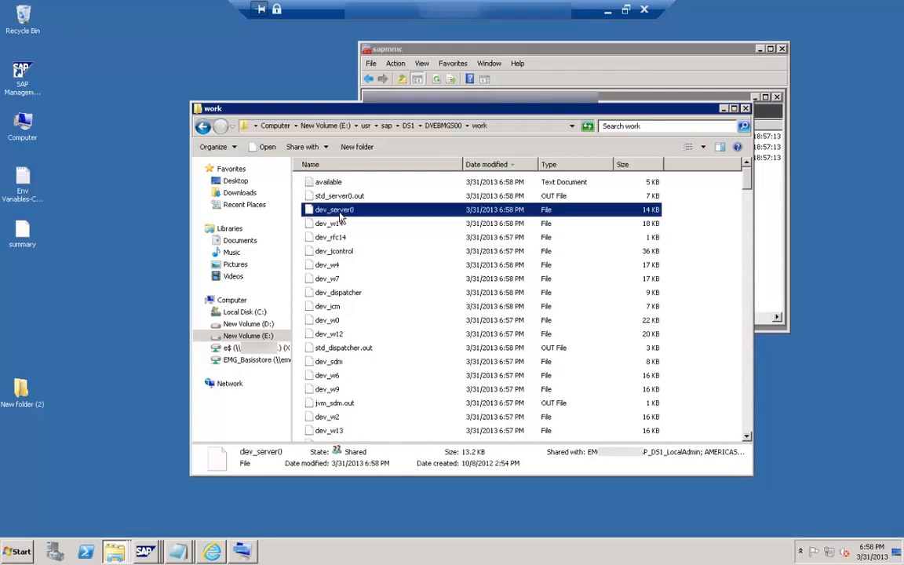
click(339, 212)
click(352, 200)
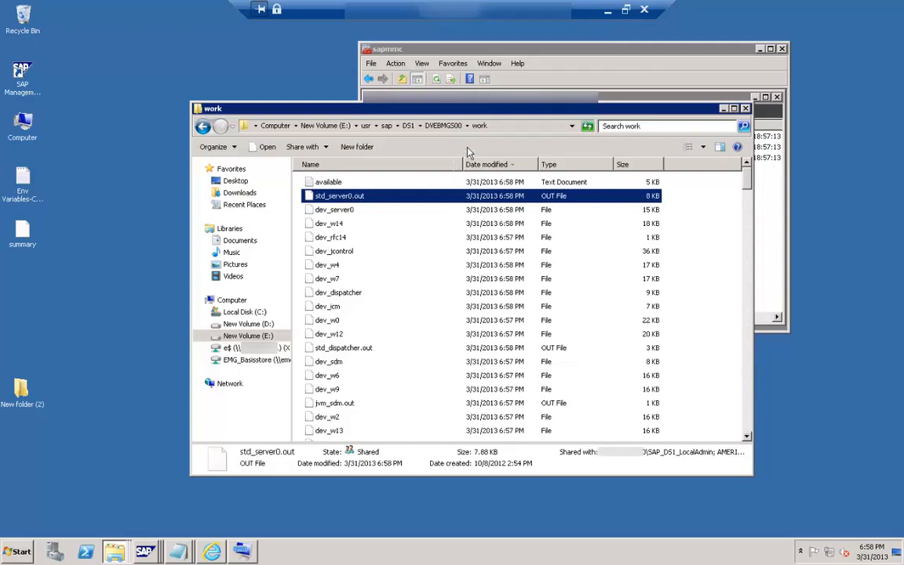
Step: Switch back to the SAP Management Console and refresh the process list of the DS1 instance
click(544, 61)
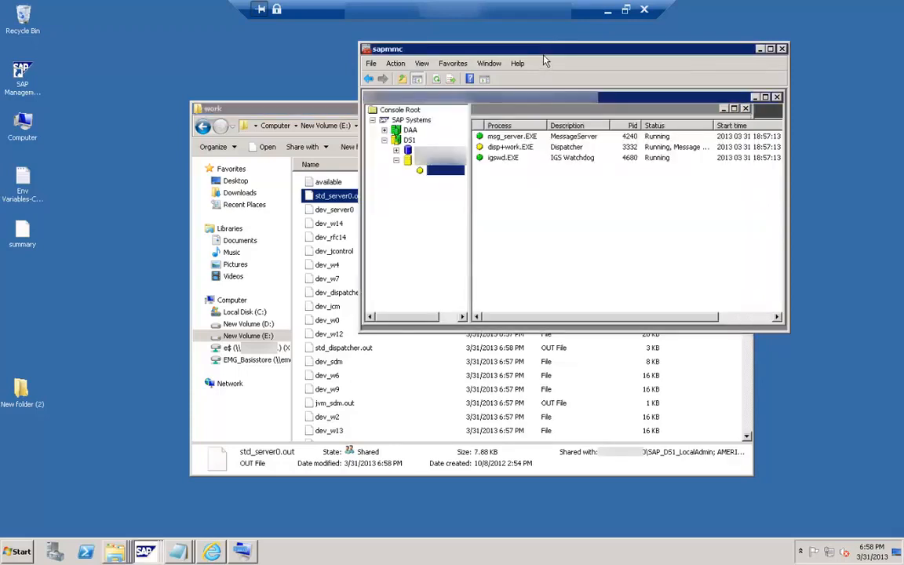
click(437, 80)
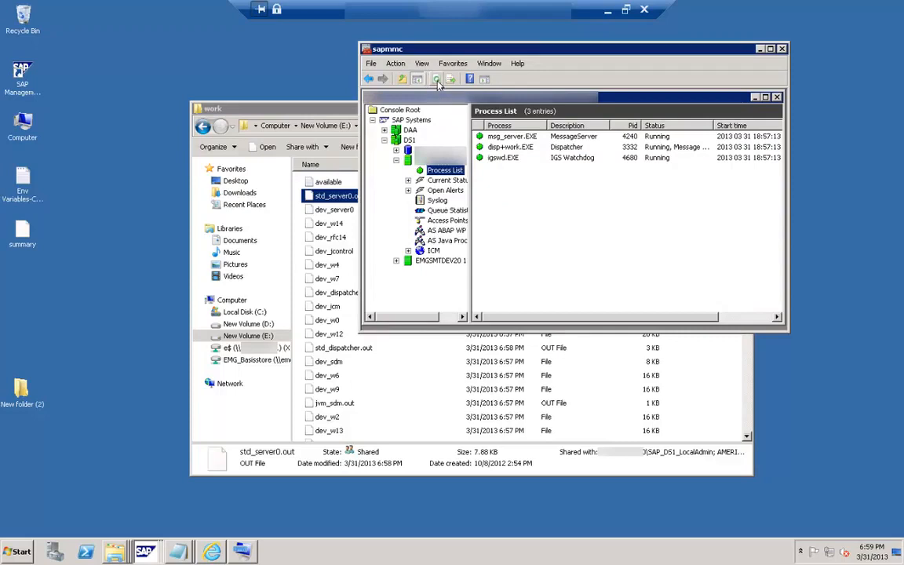
Step: Minimize the remote desktop session to return to the PowerPoint presentation on the local computer
click(609, 9)
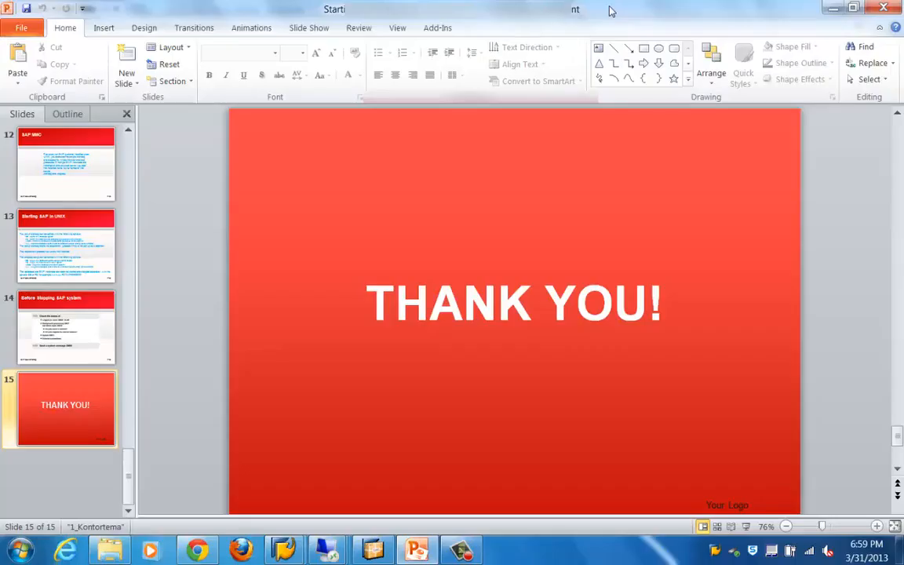
click(463, 551)
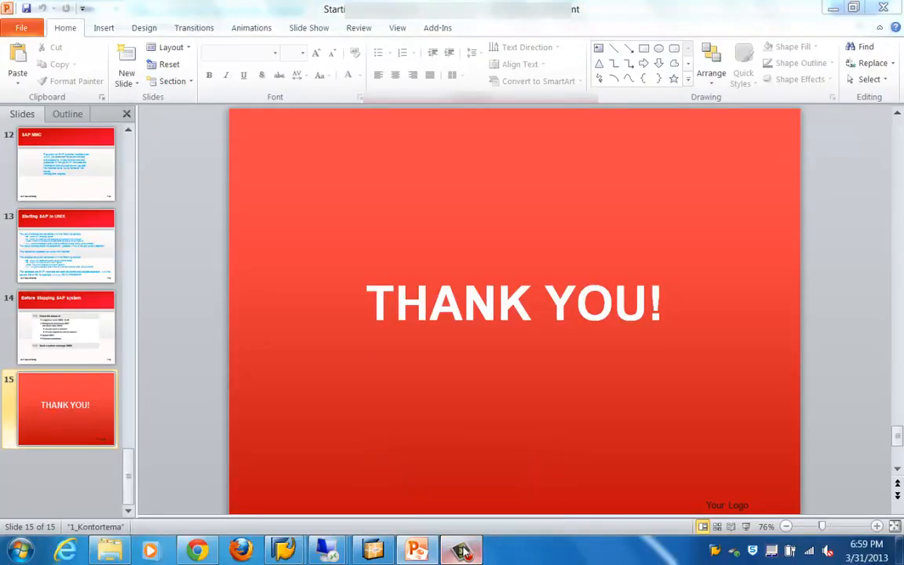